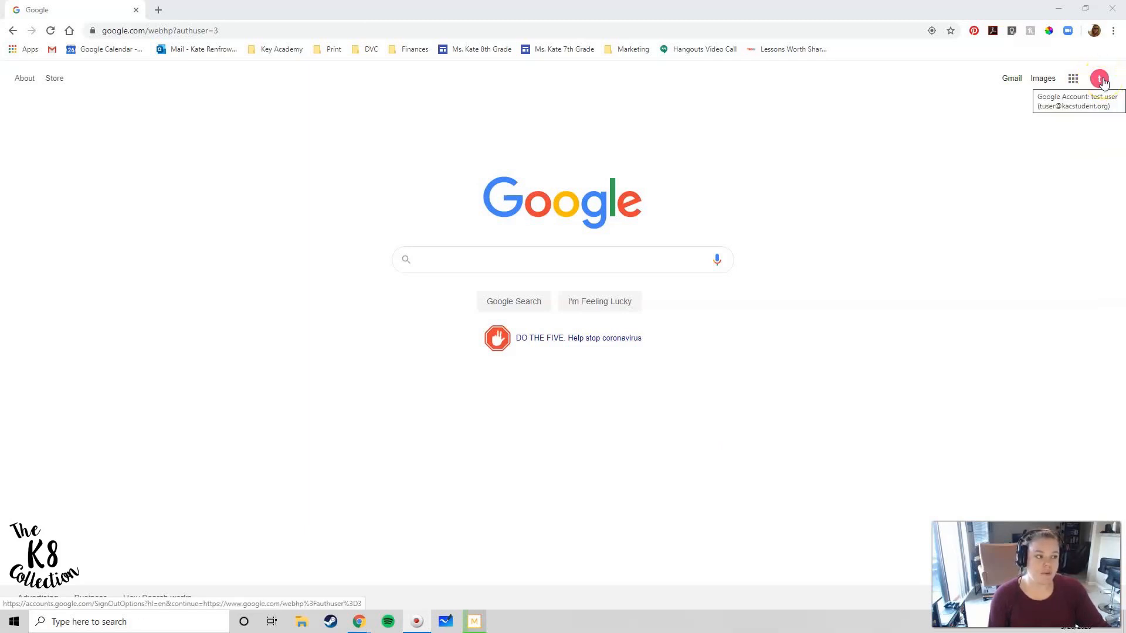
Check the signed-in account on the Google homepage, then bring up the Google apps list
left_click(1101, 80)
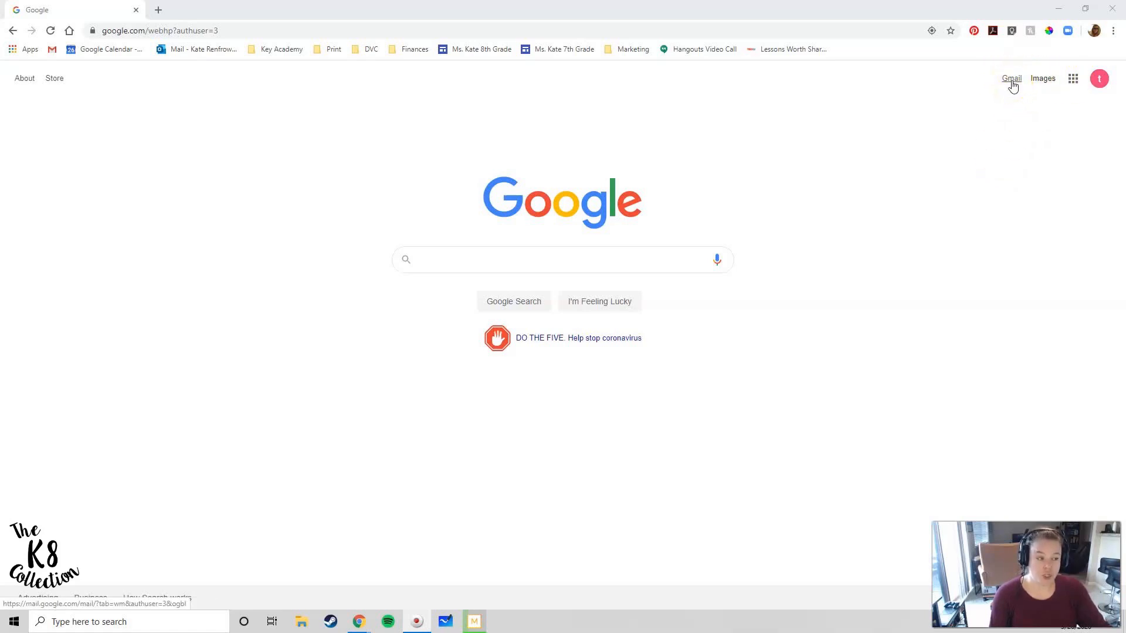
left_click(1073, 82)
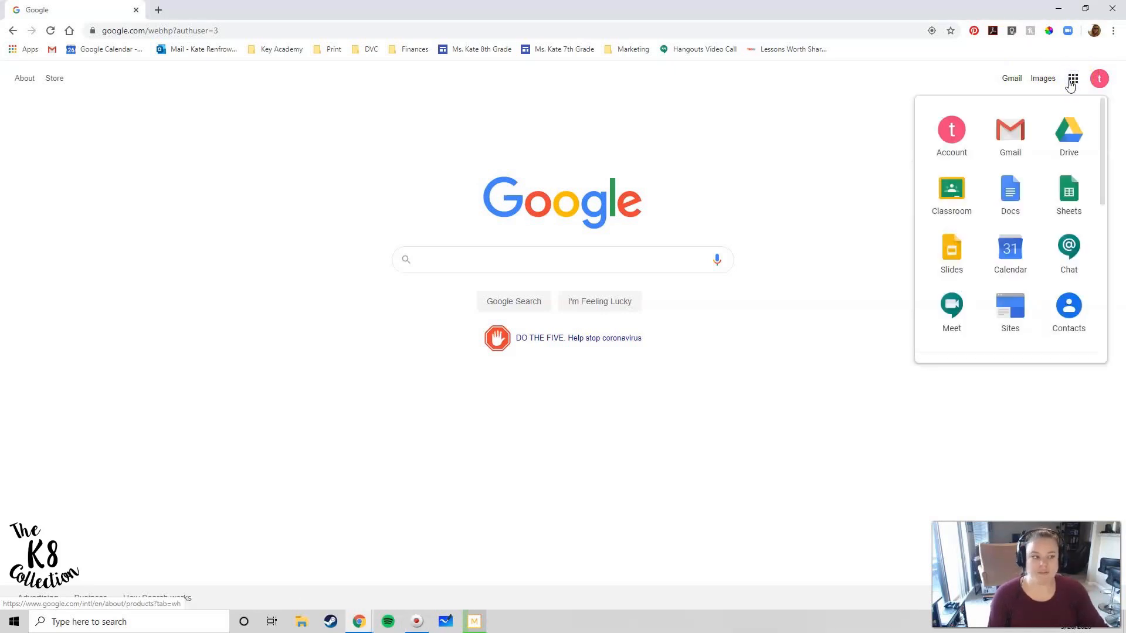
Open Gmail, get past the welcome tour, and dismiss the setup progress panel and reminder tip
left_click(1002, 140)
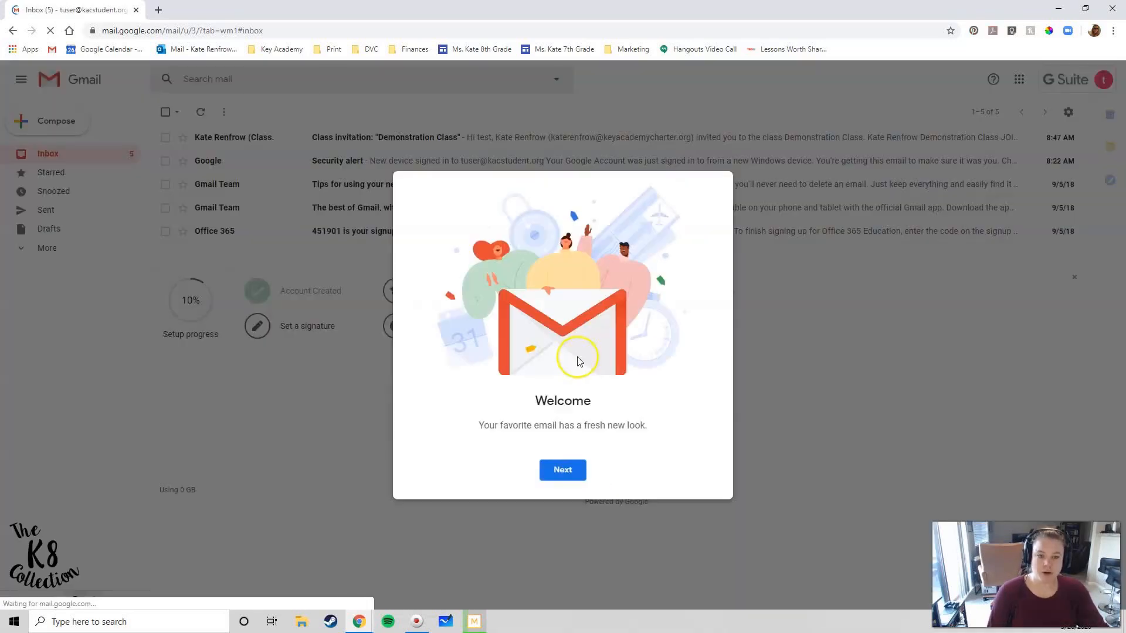
left_click(572, 469)
left_click(577, 473)
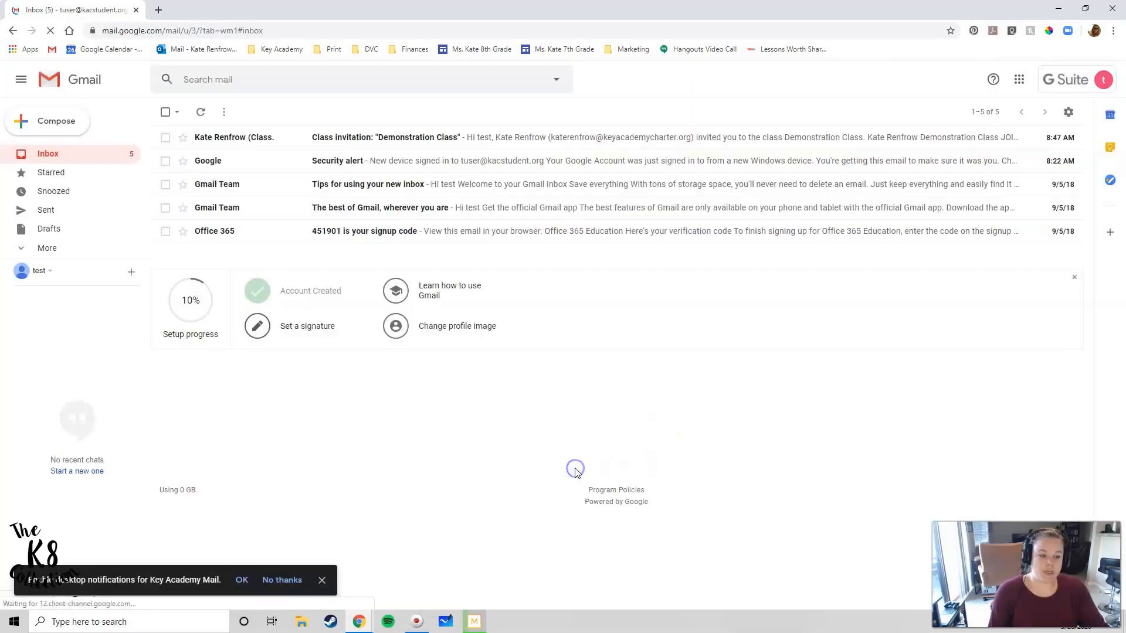
left_click(1074, 277)
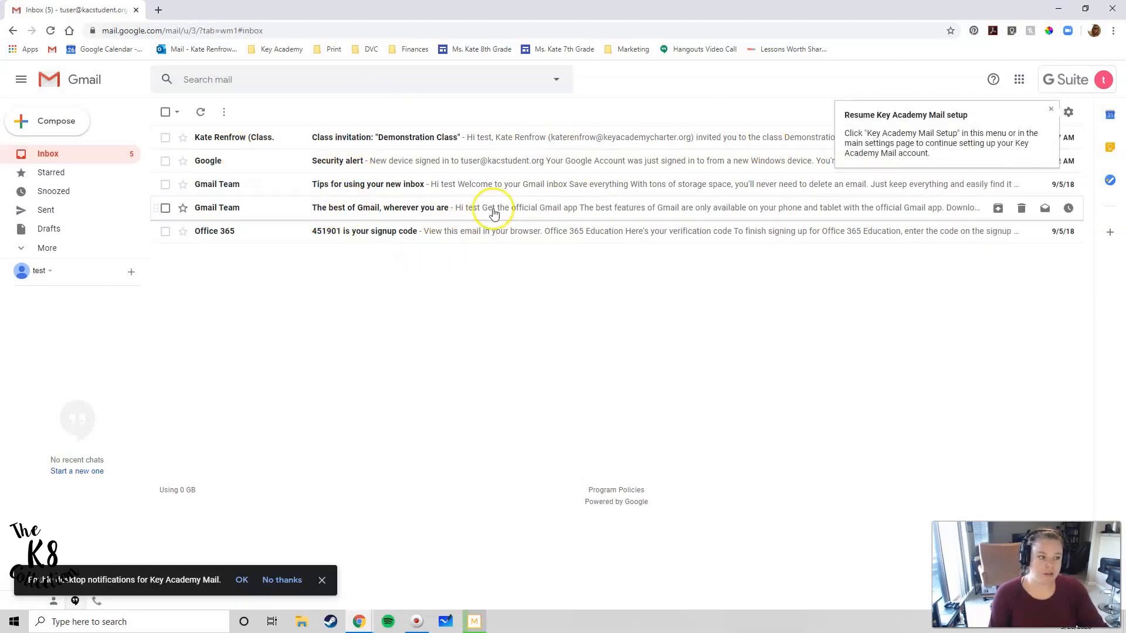
left_click(1053, 111)
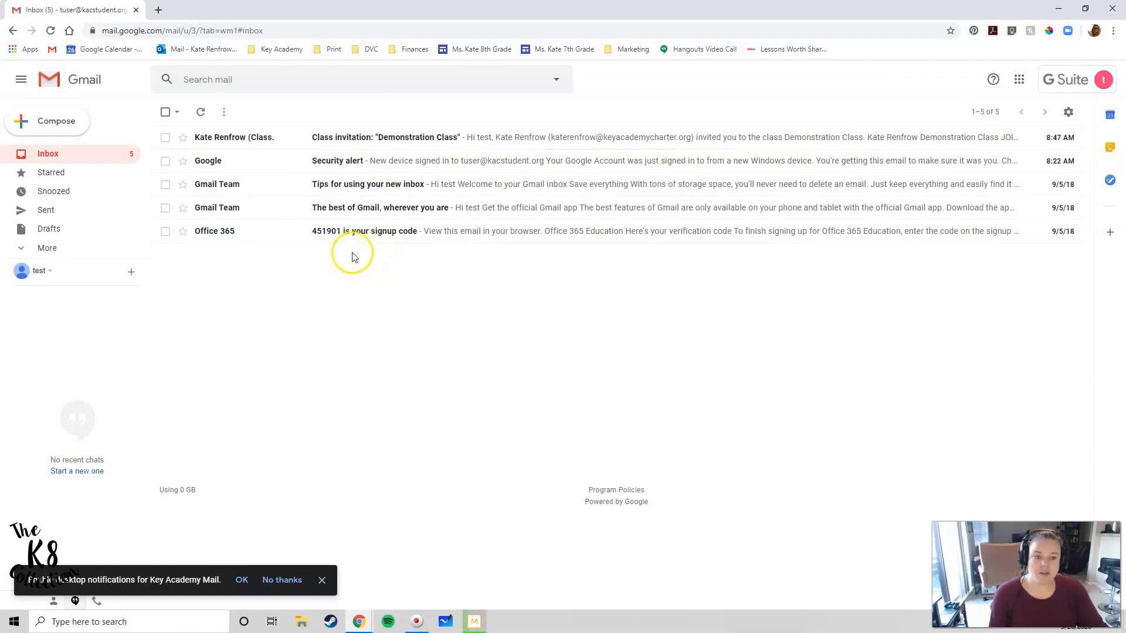
Read the Office 365 signup-code email, then go back to the inbox list
left_click(365, 231)
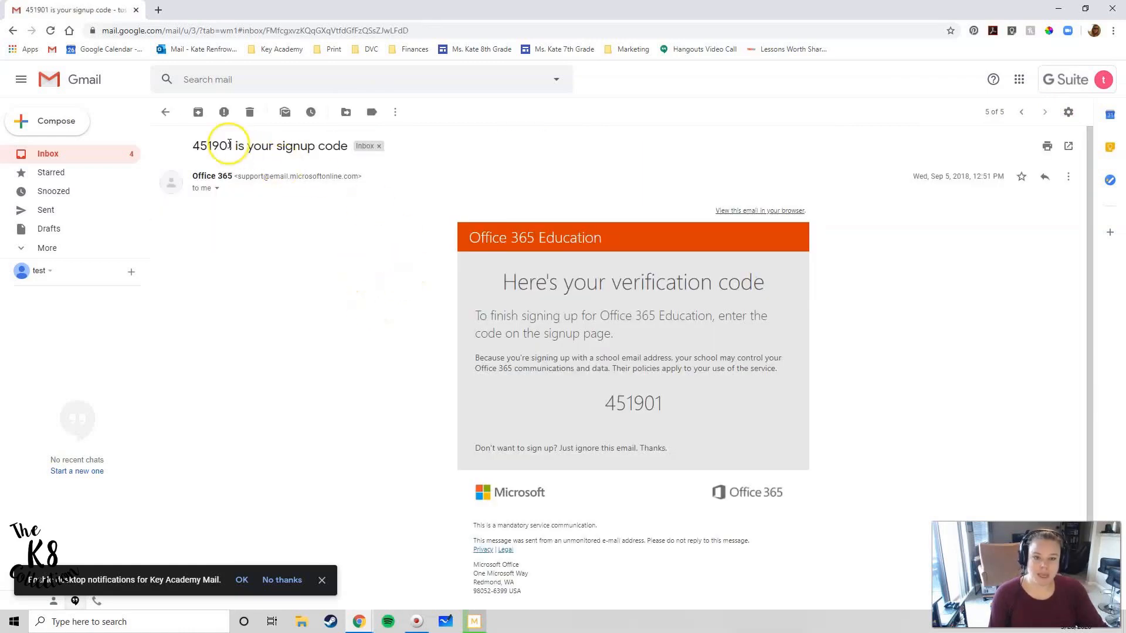
left_click(164, 111)
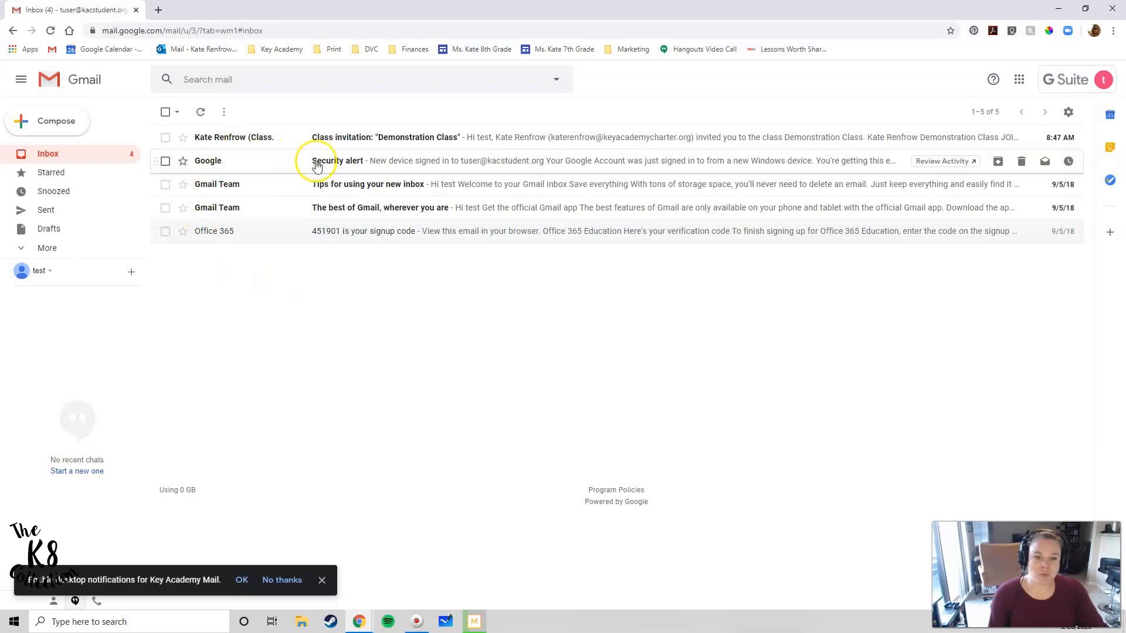
Trash the Office 365 code, Best of Gmail, inbox tips and Google Security alert emails
left_click(165, 231)
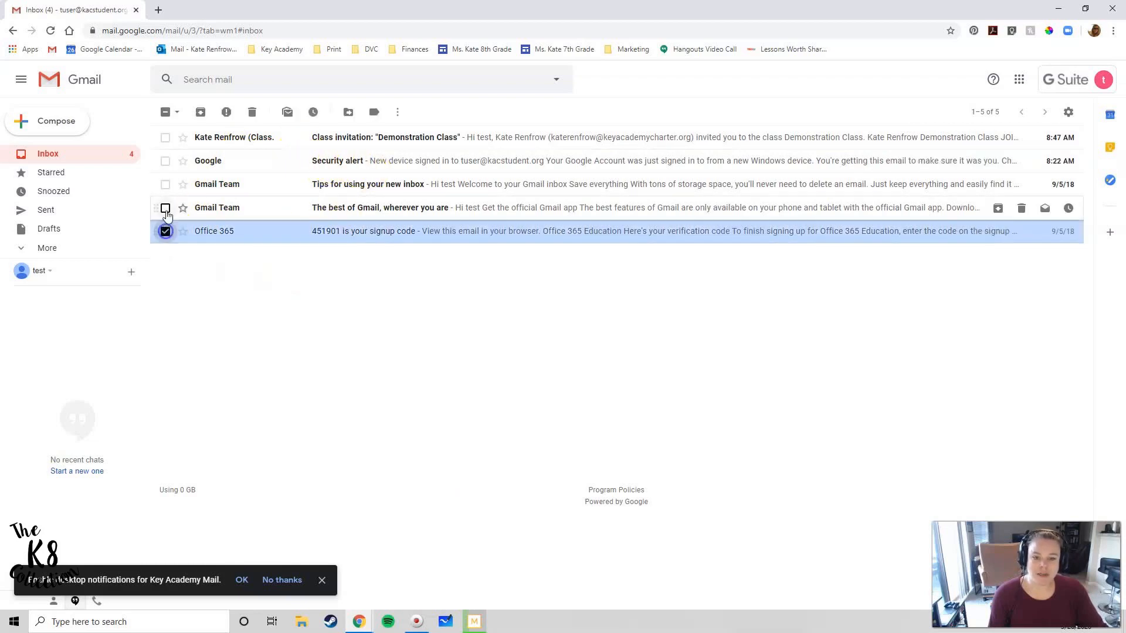
left_click(165, 208)
left_click(165, 185)
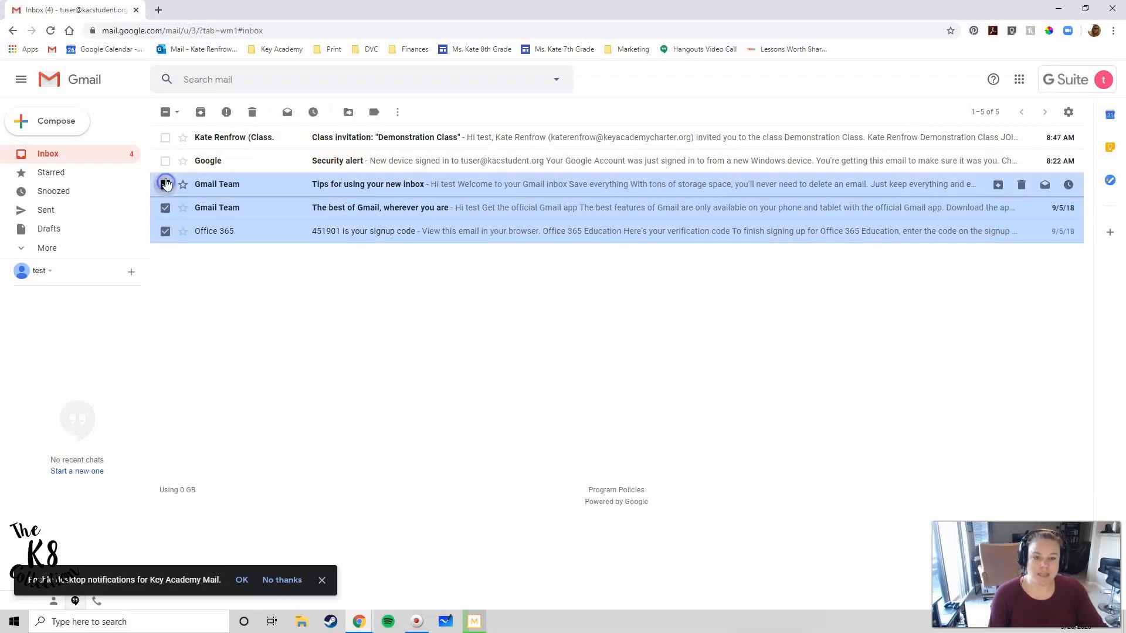
left_click(166, 160)
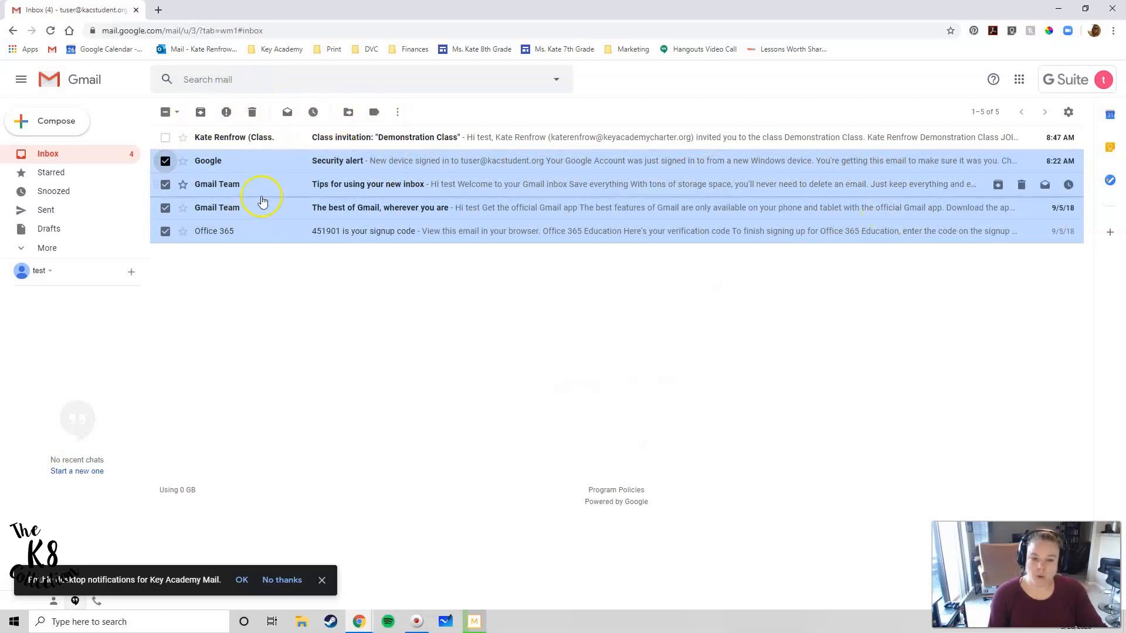
left_click(253, 113)
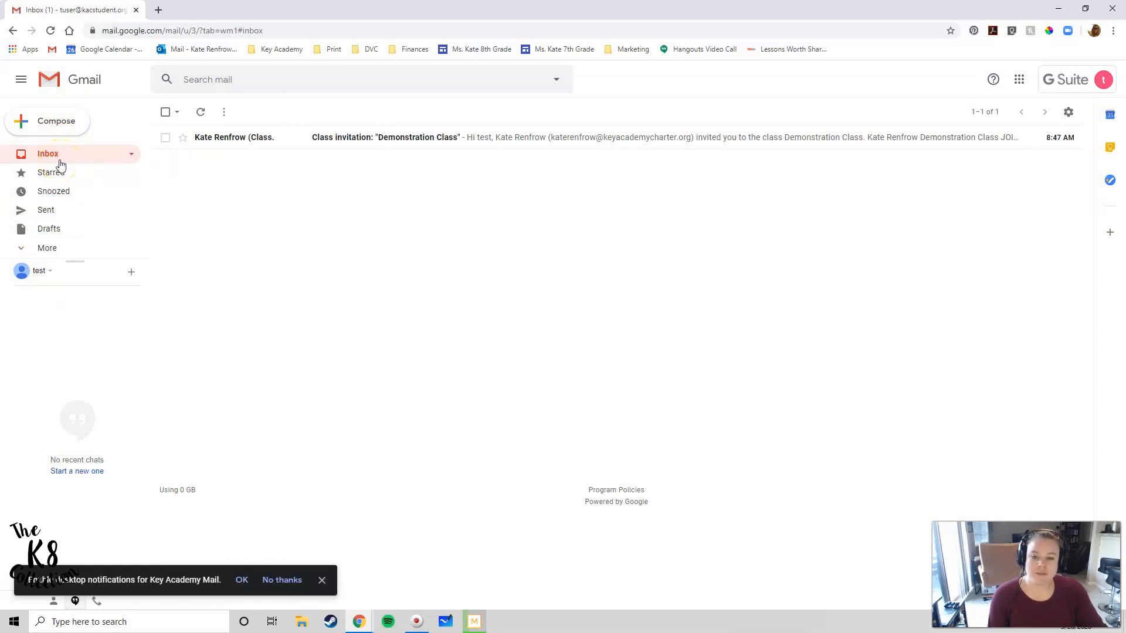
left_click(47, 250)
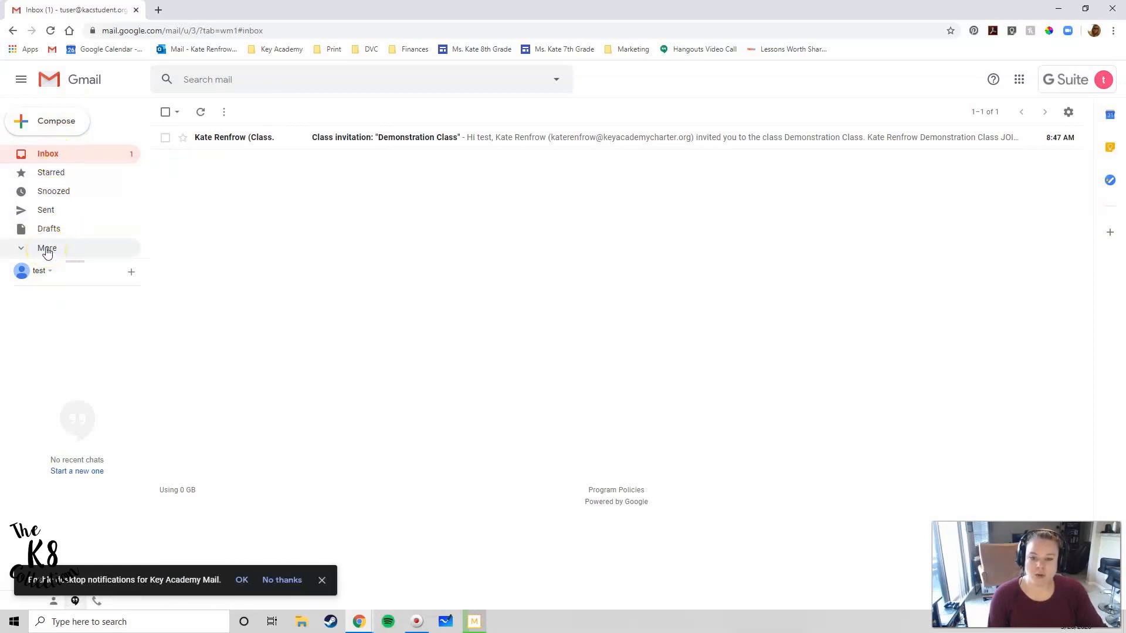
left_click(47, 249)
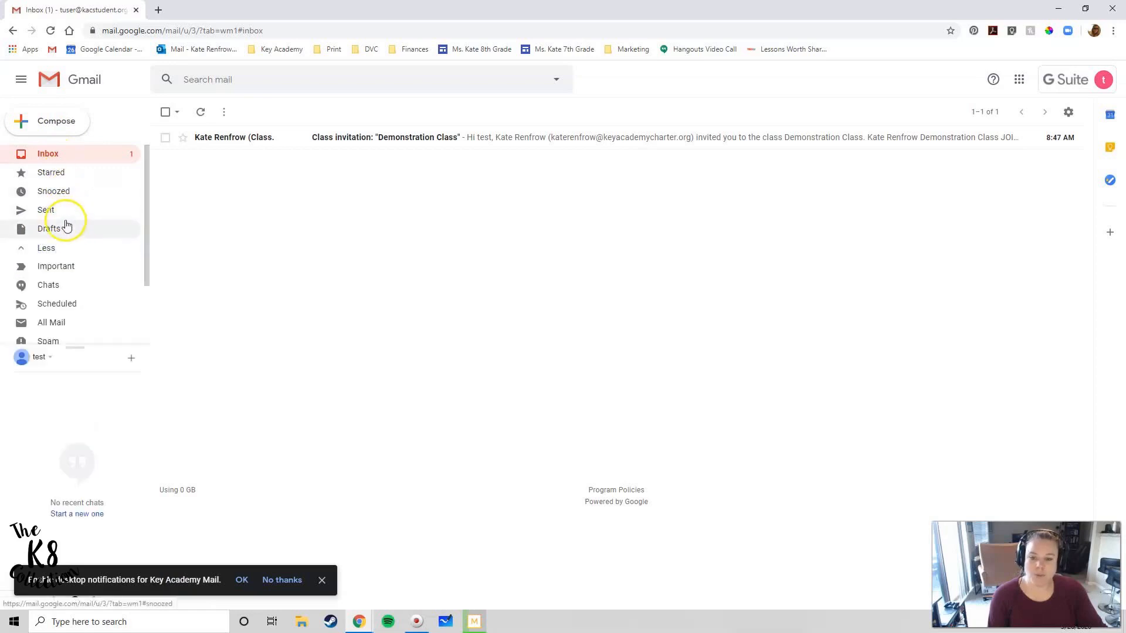
left_click_drag(148, 199, 148, 246)
left_click(57, 300)
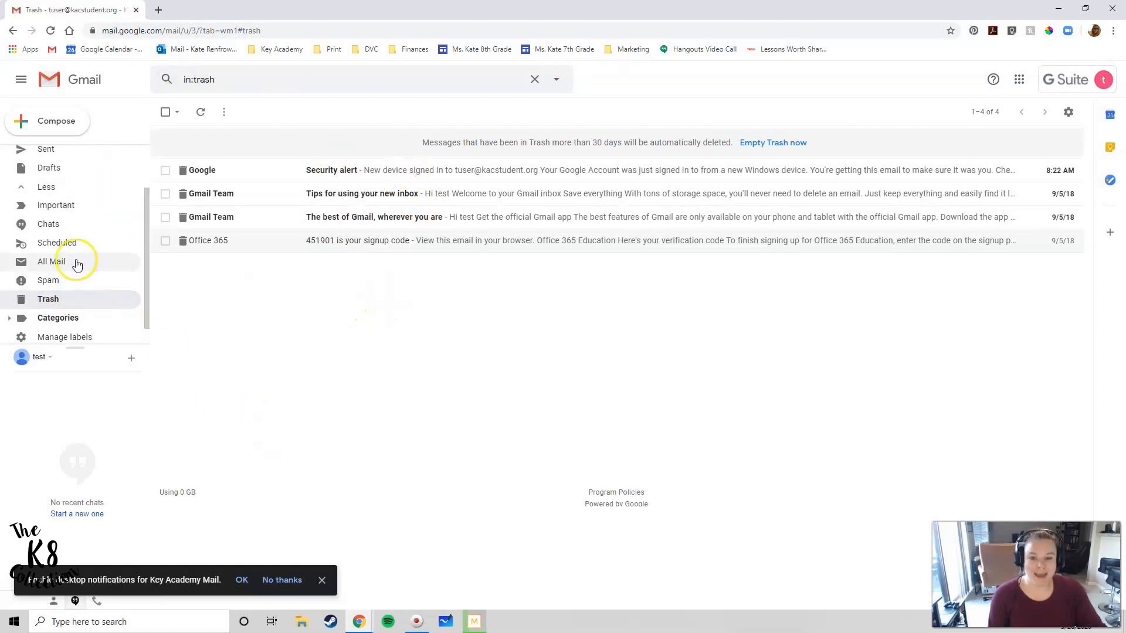
scroll(78, 263, "up", 2)
left_click(54, 154)
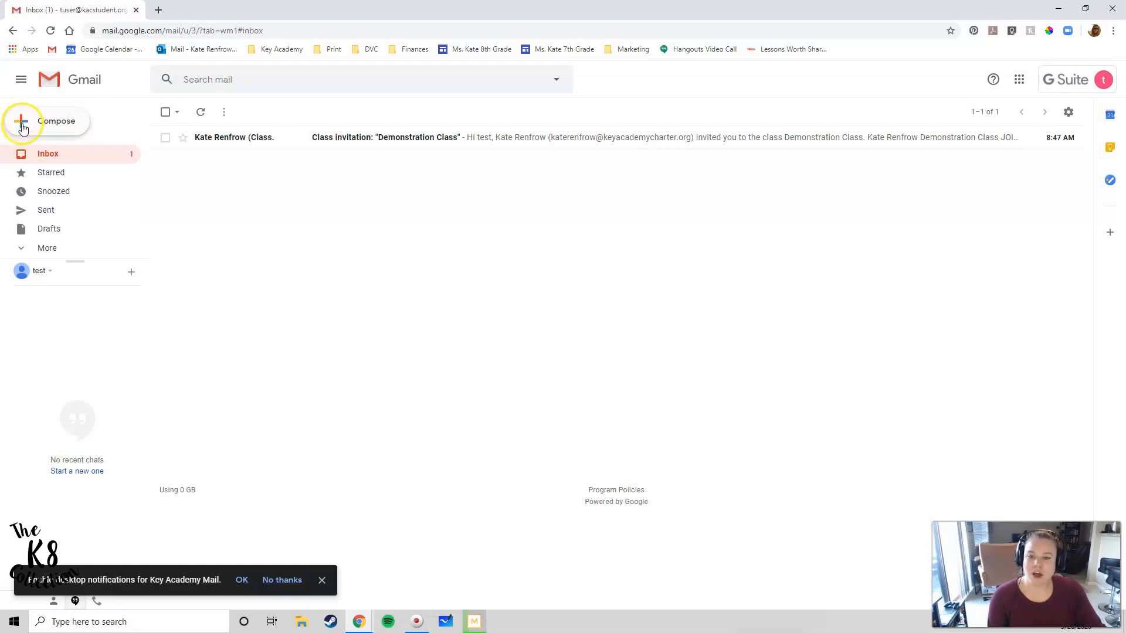
Start a full-screen new message, dismiss its tip and the notifications prompt, and focus the To field
left_click(55, 126)
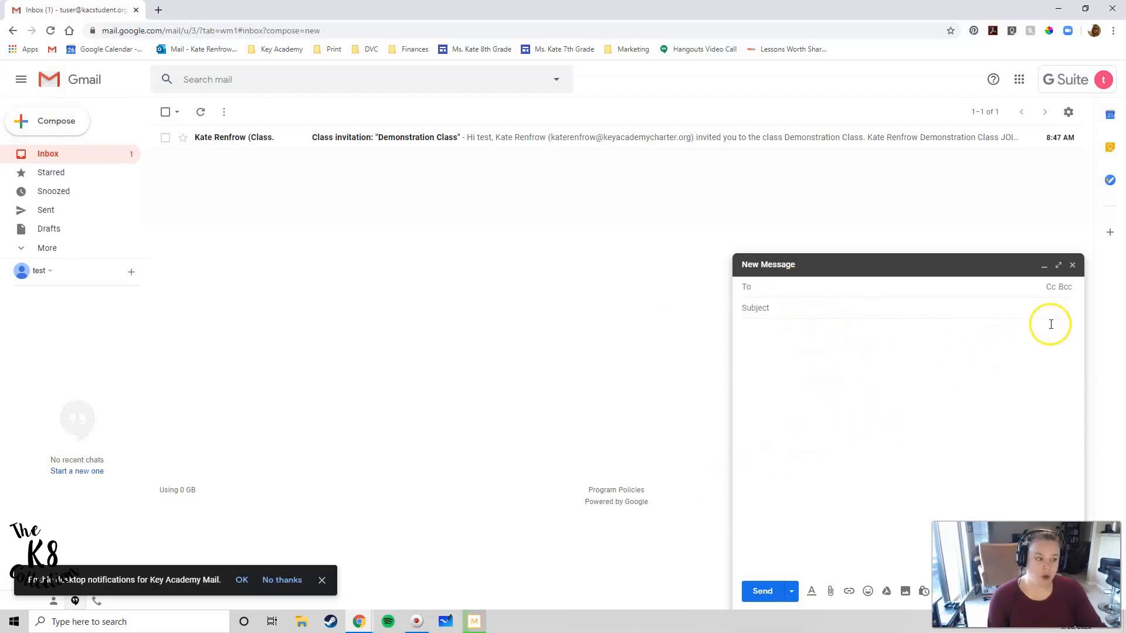
left_click(1058, 267)
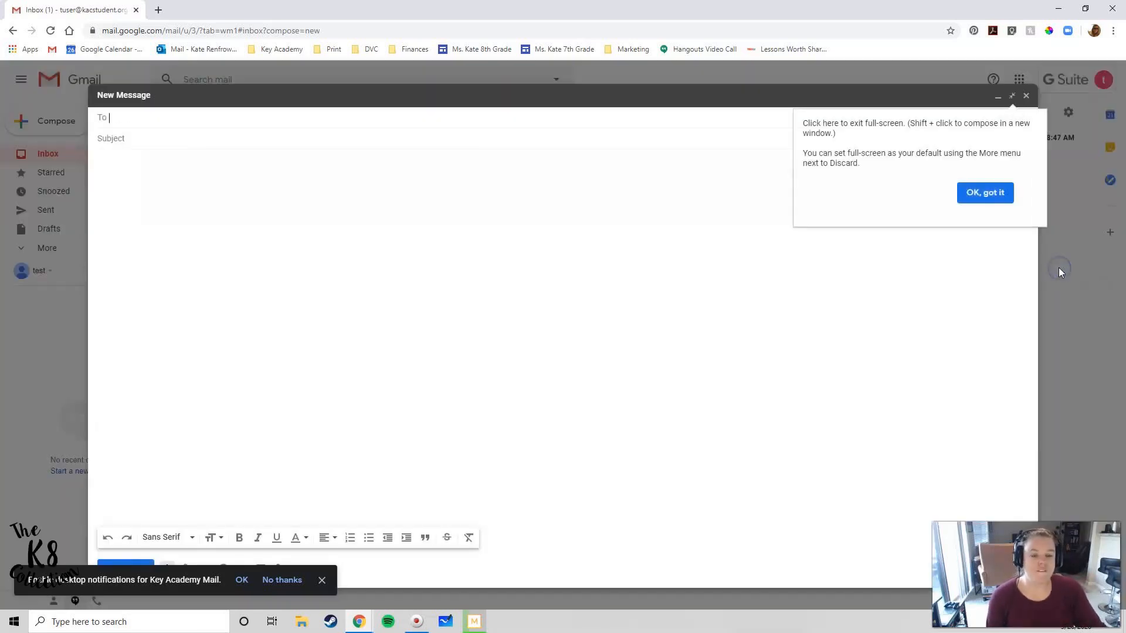
left_click(985, 194)
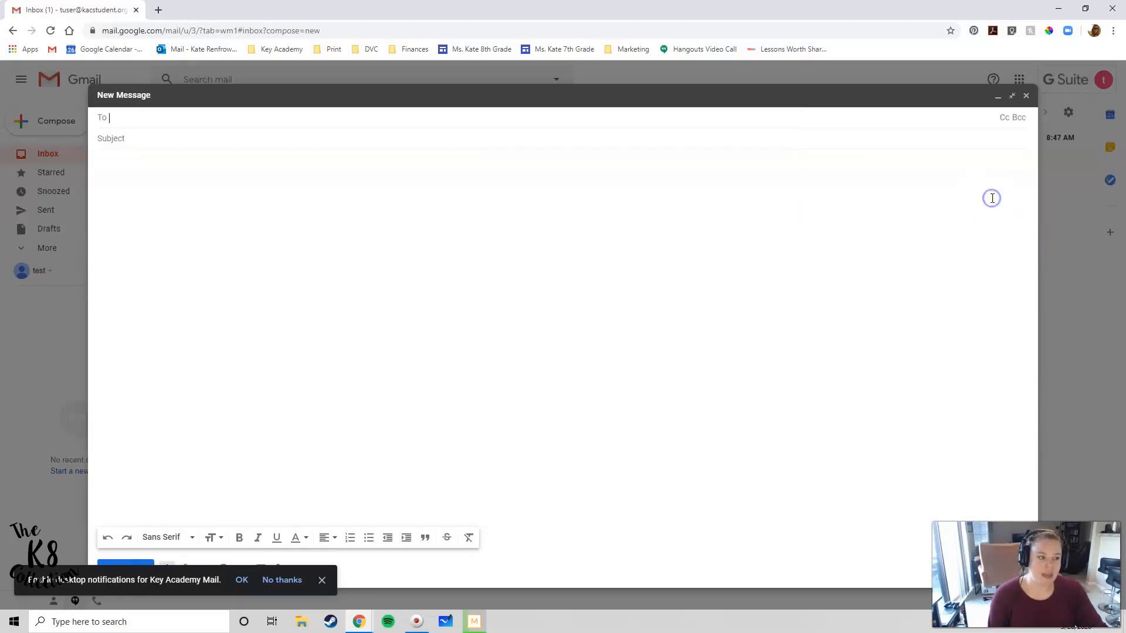
left_click(323, 581)
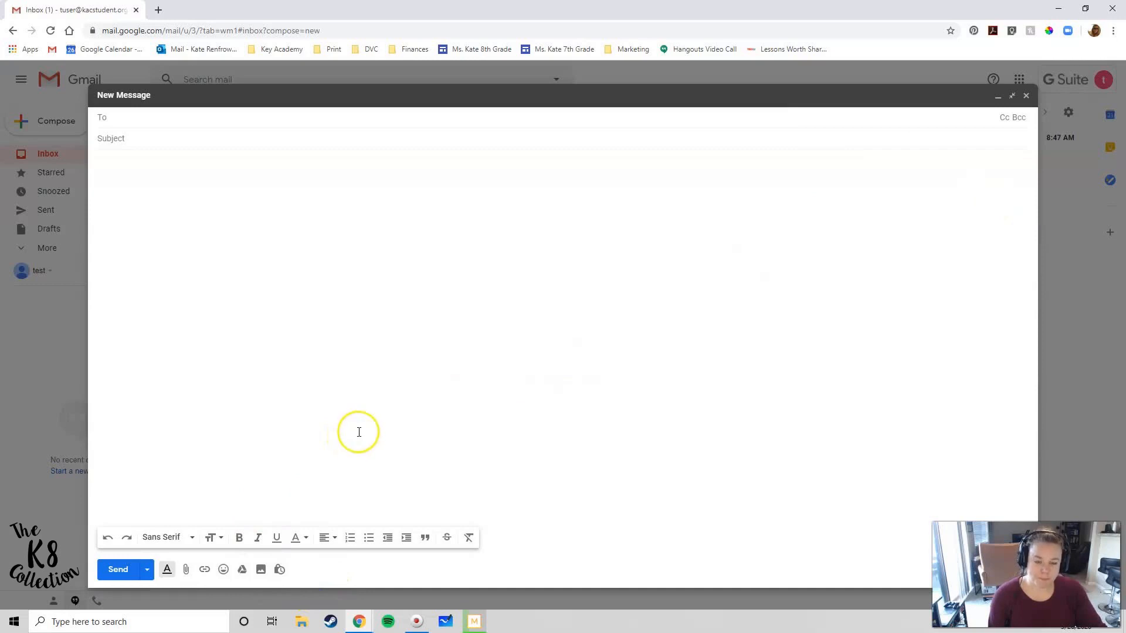
left_click(188, 117)
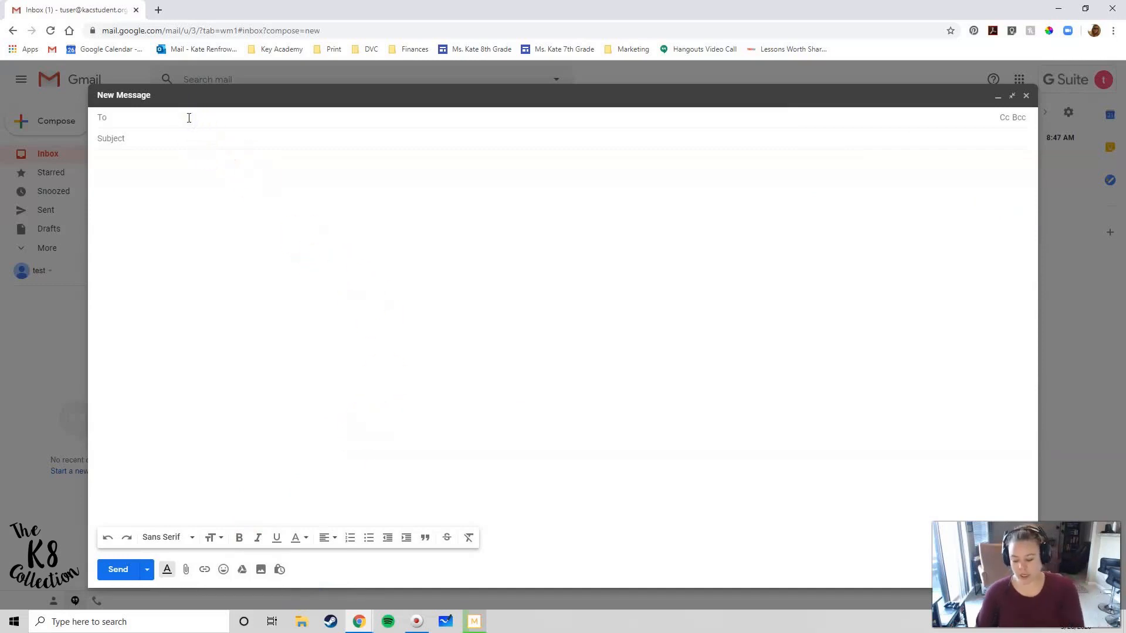
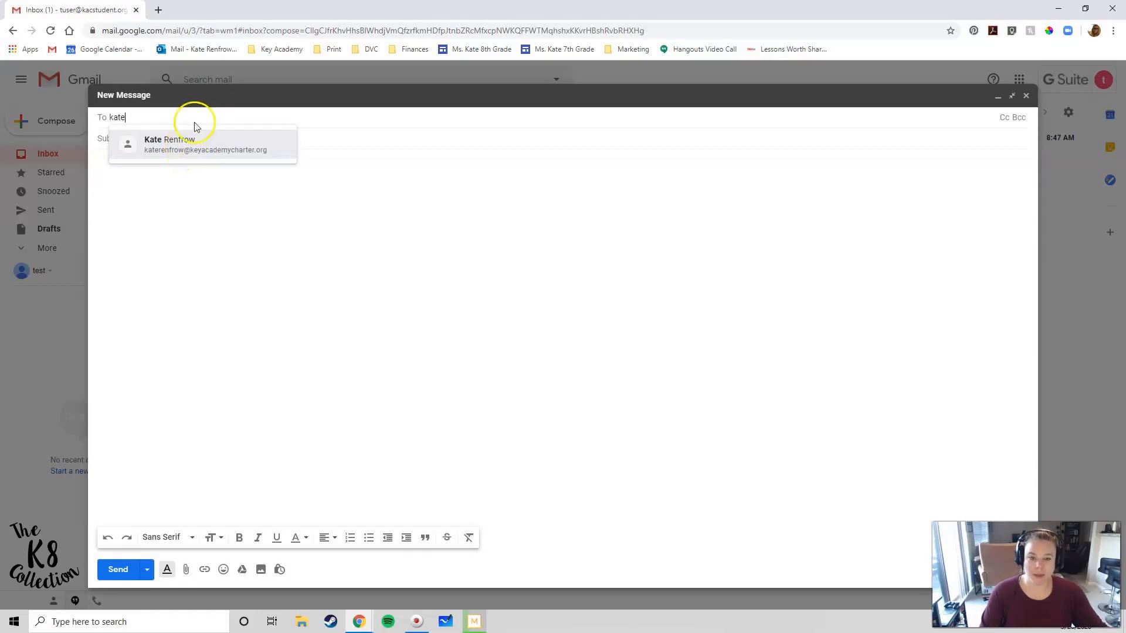
Add the teacher's suggested contact and a second school-domain address as recipients
left_click(181, 146)
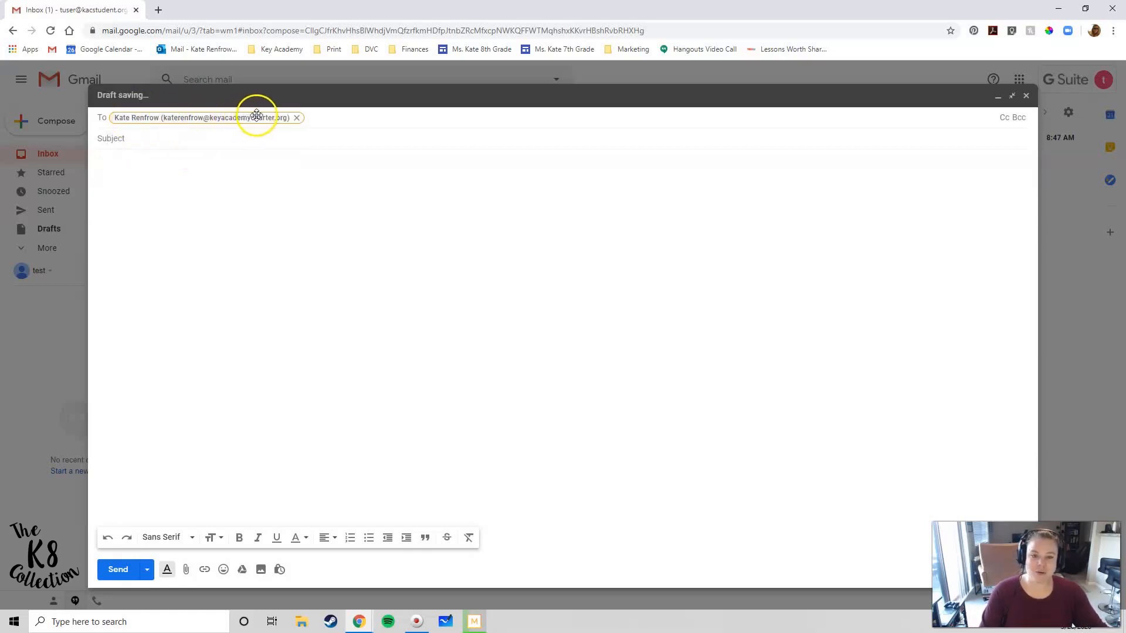
mouse_move(254, 117)
left_click(322, 120)
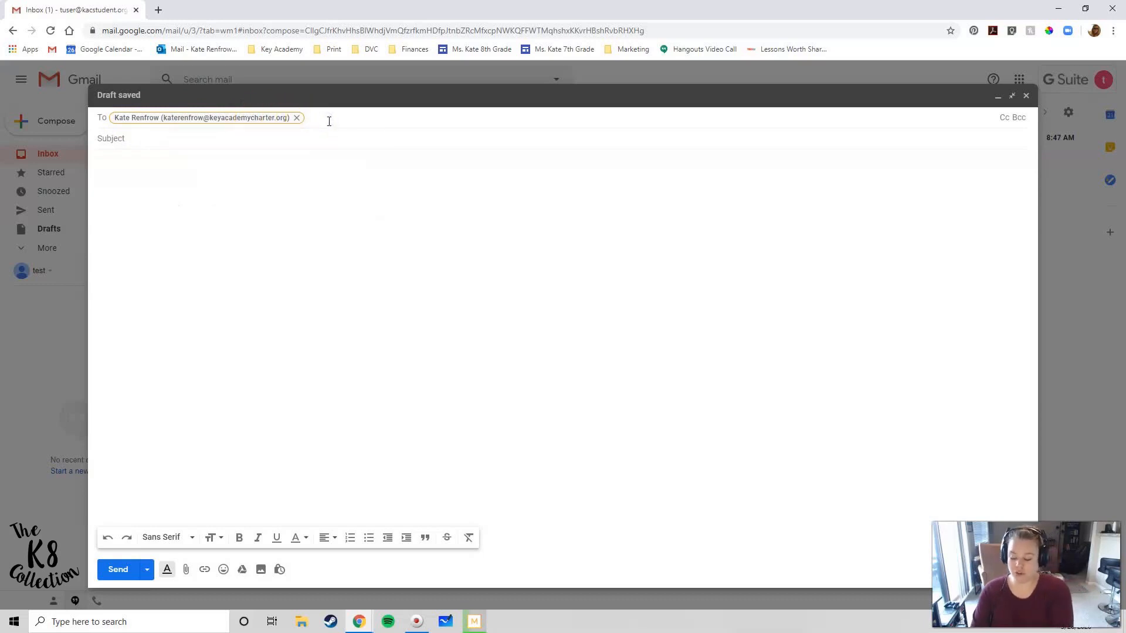
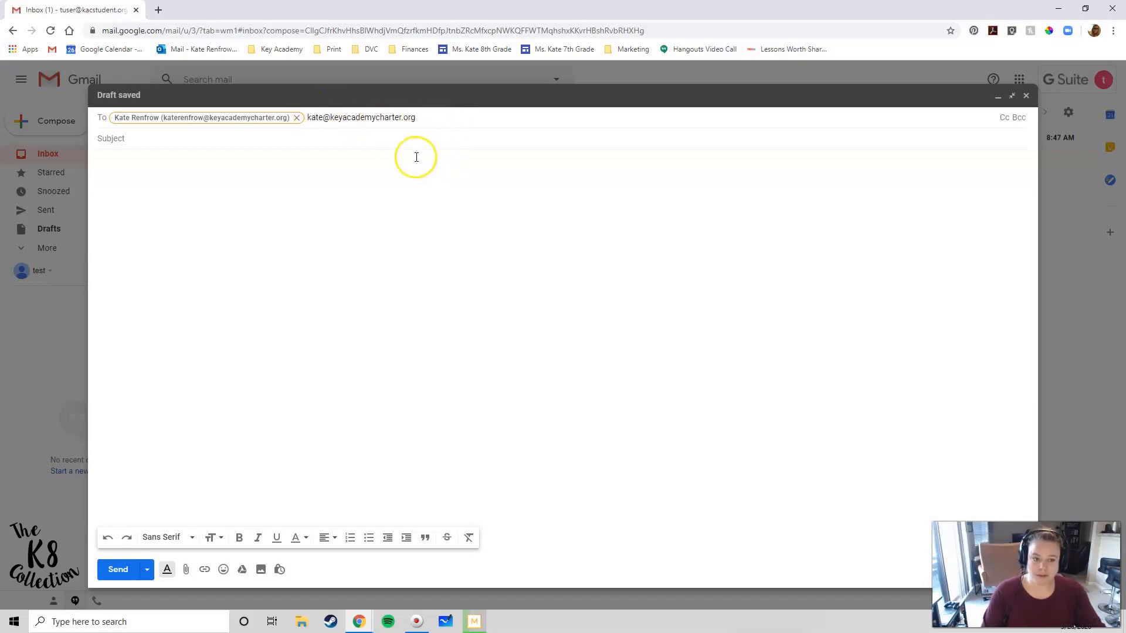
key("Return")
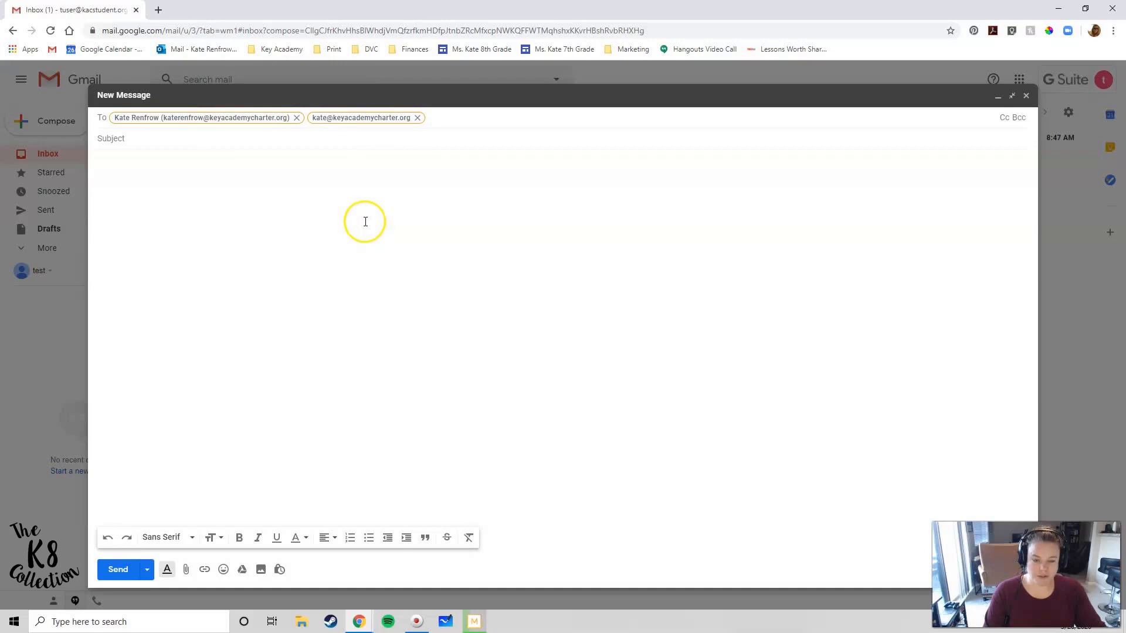
Enter the subject 'IMPORTANT - completed missing assignments', fixing the typos along the way
left_click(121, 143)
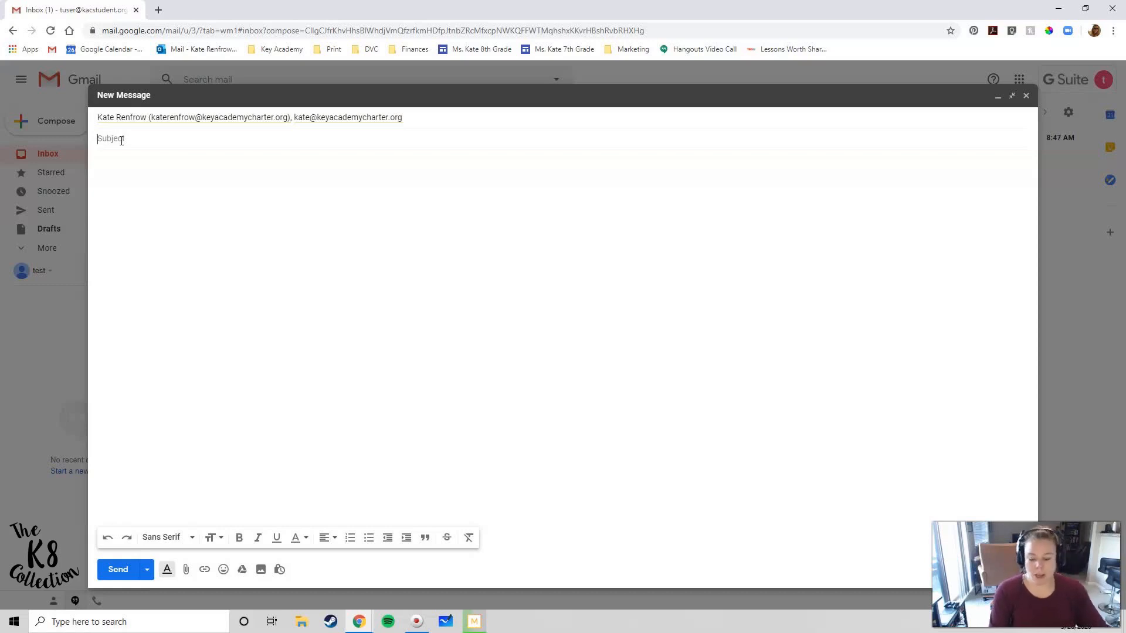
type("IM")
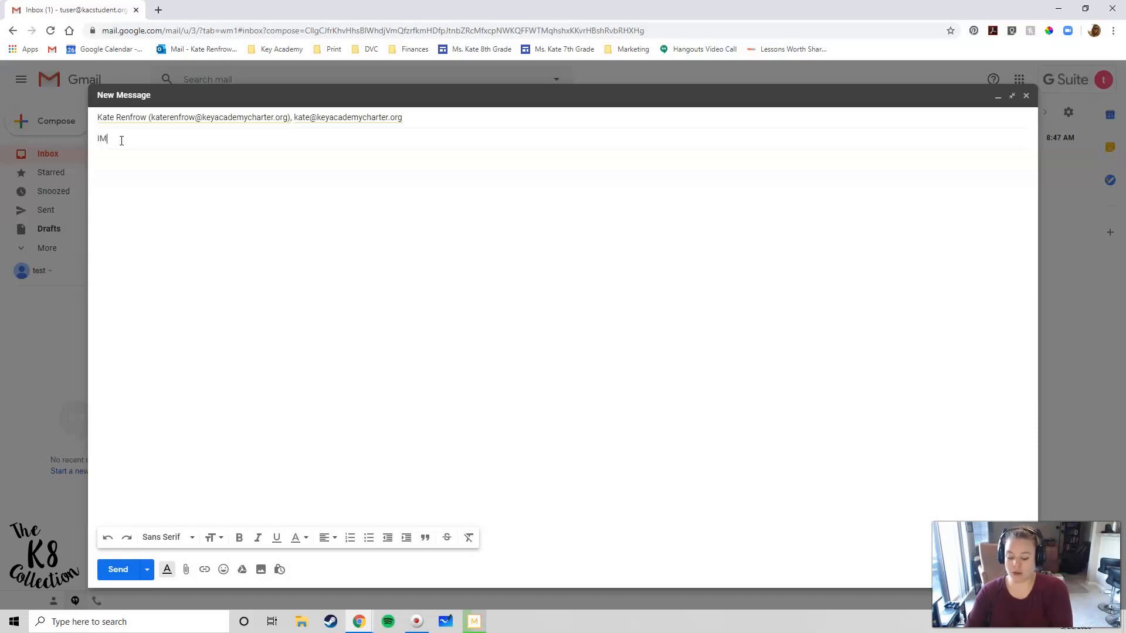
type("PORTANT -")
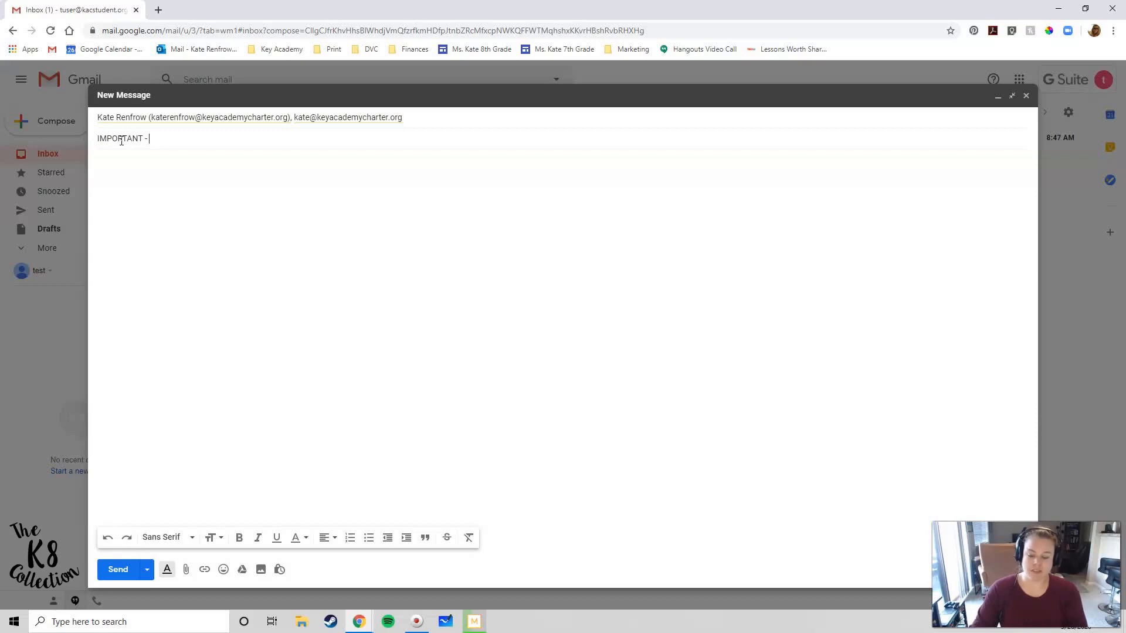
type(" copy")
key("BackSpace")
type("omplete")
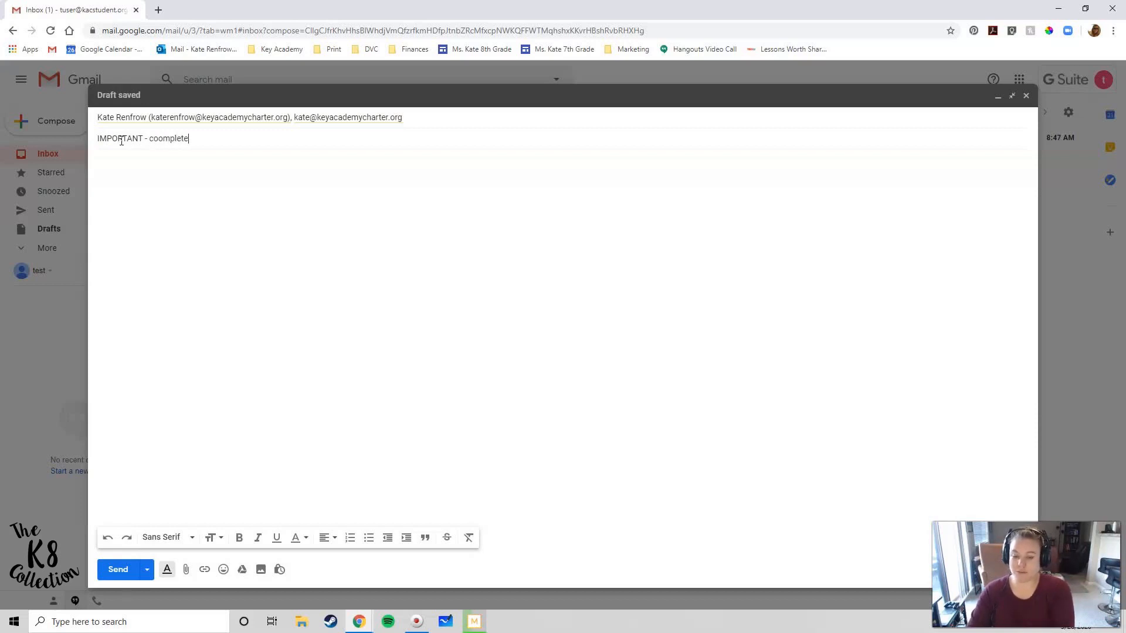
type("d missing a")
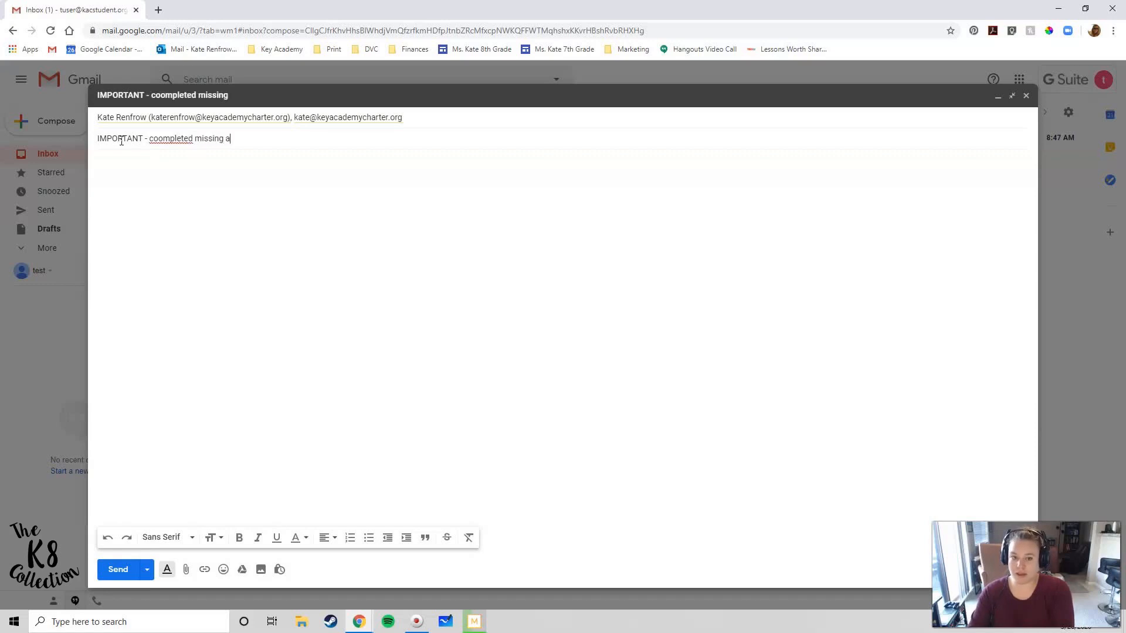
key("Left")
key("Left")
key("Left")
key("Left")
key("Left")
key("Left")
key("Left")
key("Left")
key("Left")
key("Left")
key("Left")
key("Left")
key("Left")
key("Left")
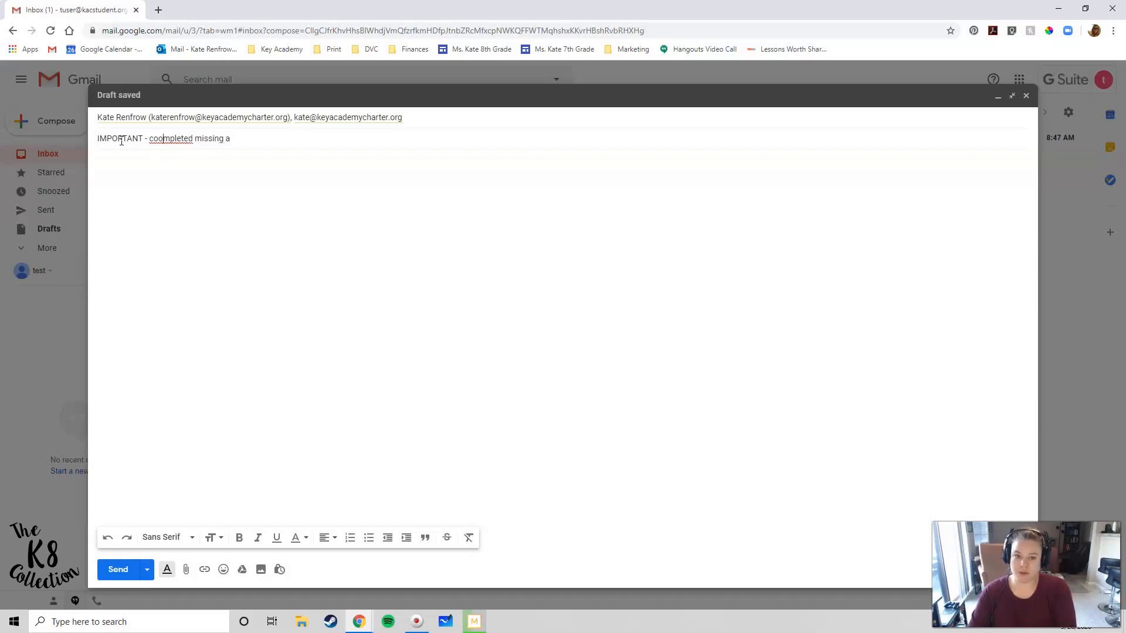
key("BackSpace")
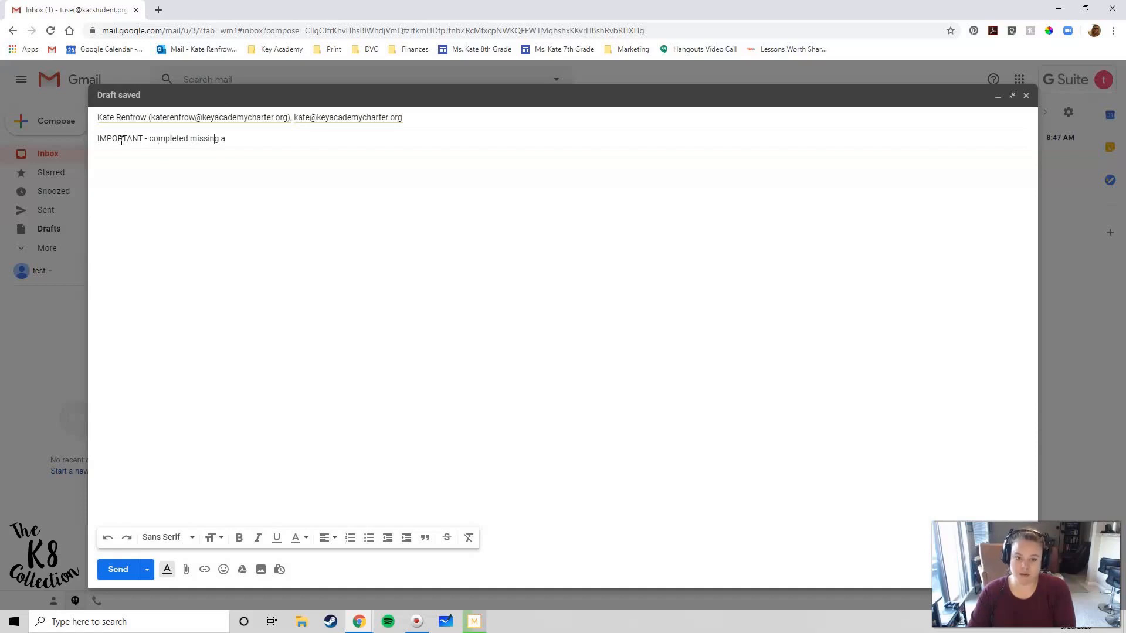
type("ssugnments")
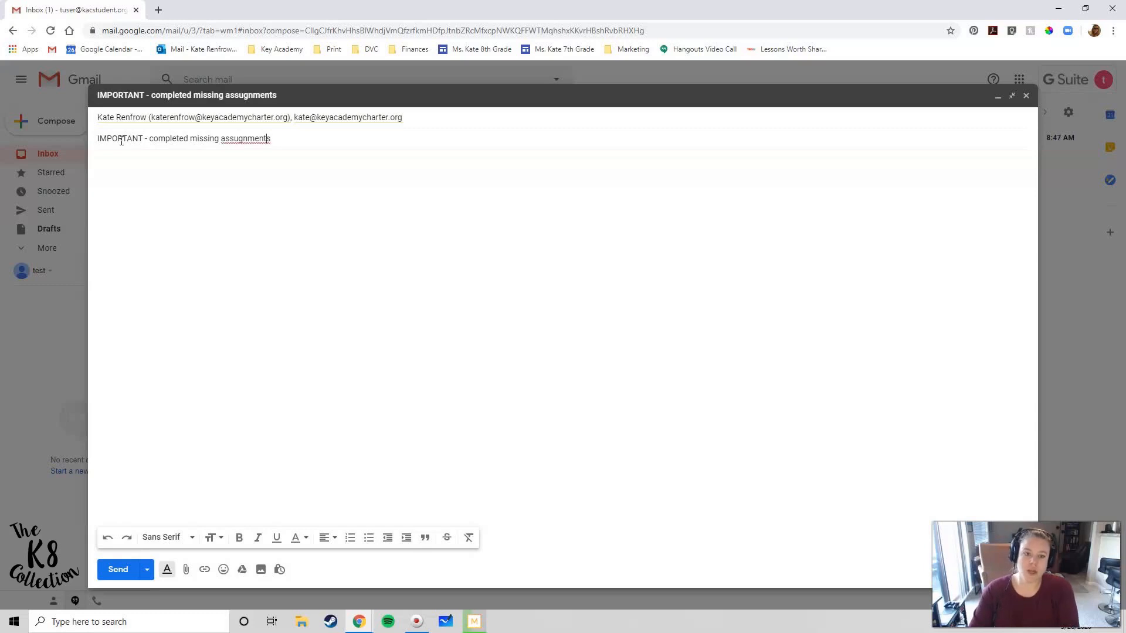
key("BackSpace")
type("i")
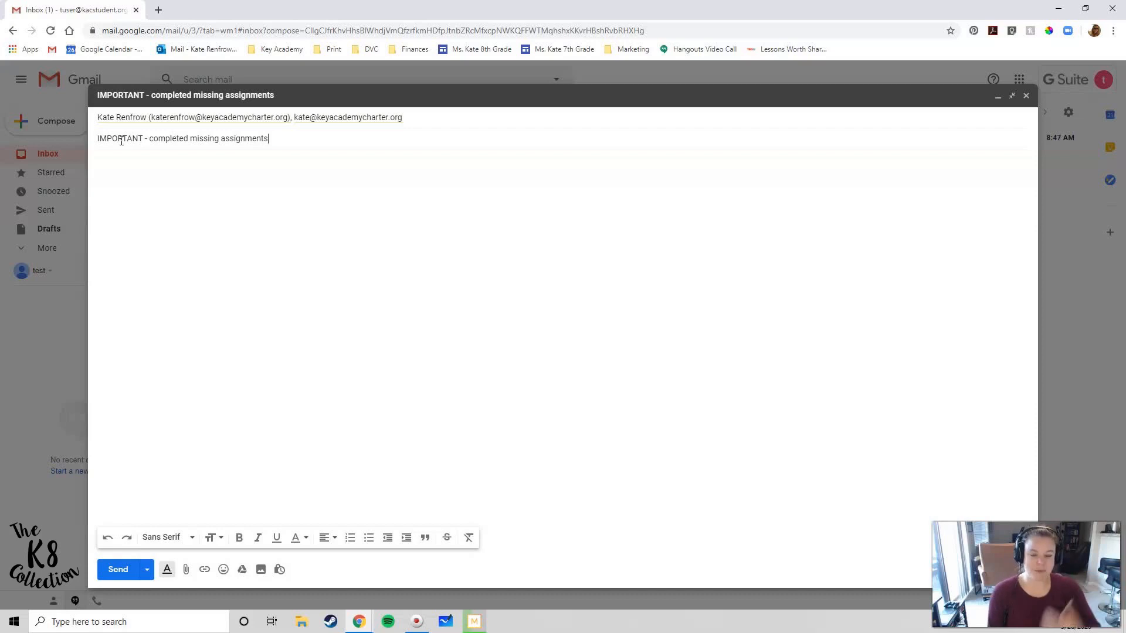
Write a body asking the teacher to grade the IXL 8th T.5 assignment soon, signed 'Thanks,' and a name
left_click(234, 176)
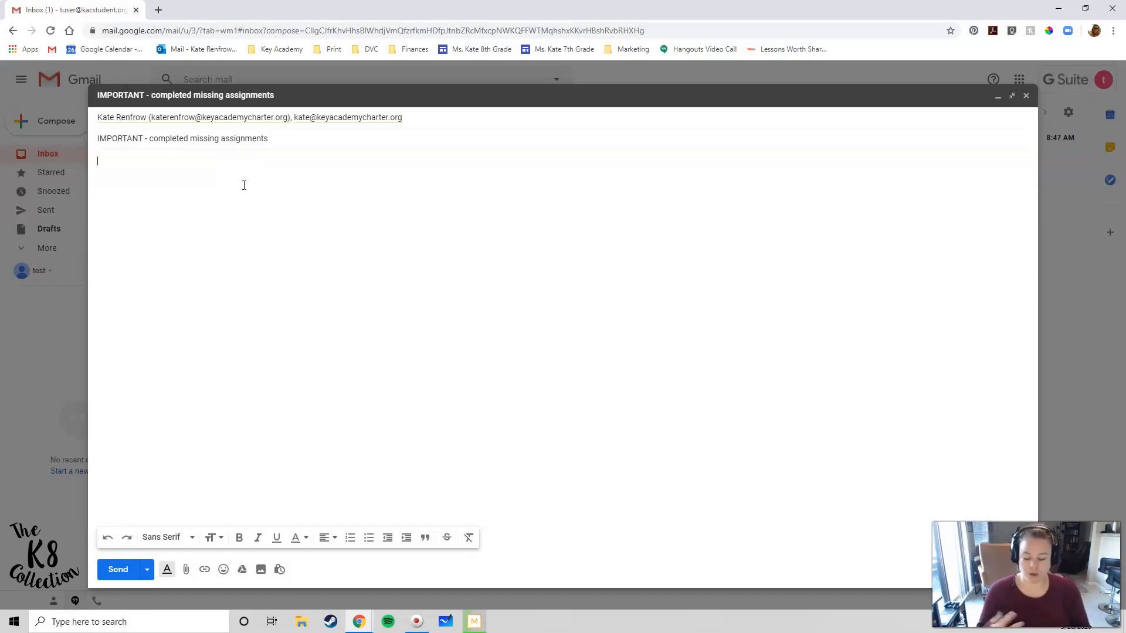
type("Ms. Kate,  ")
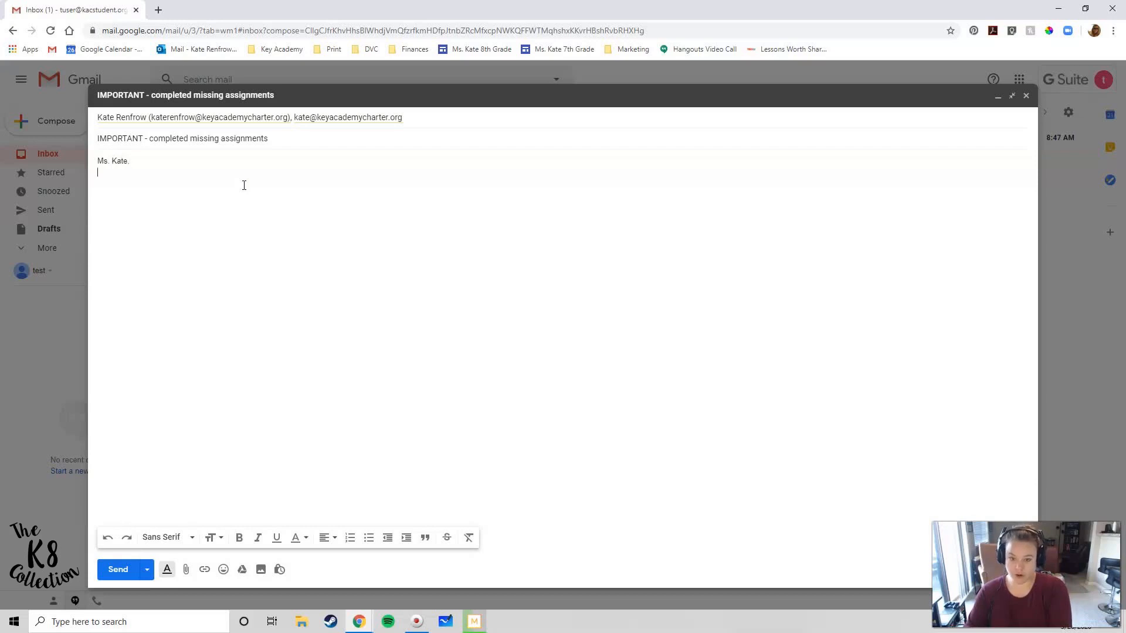
type("I have")
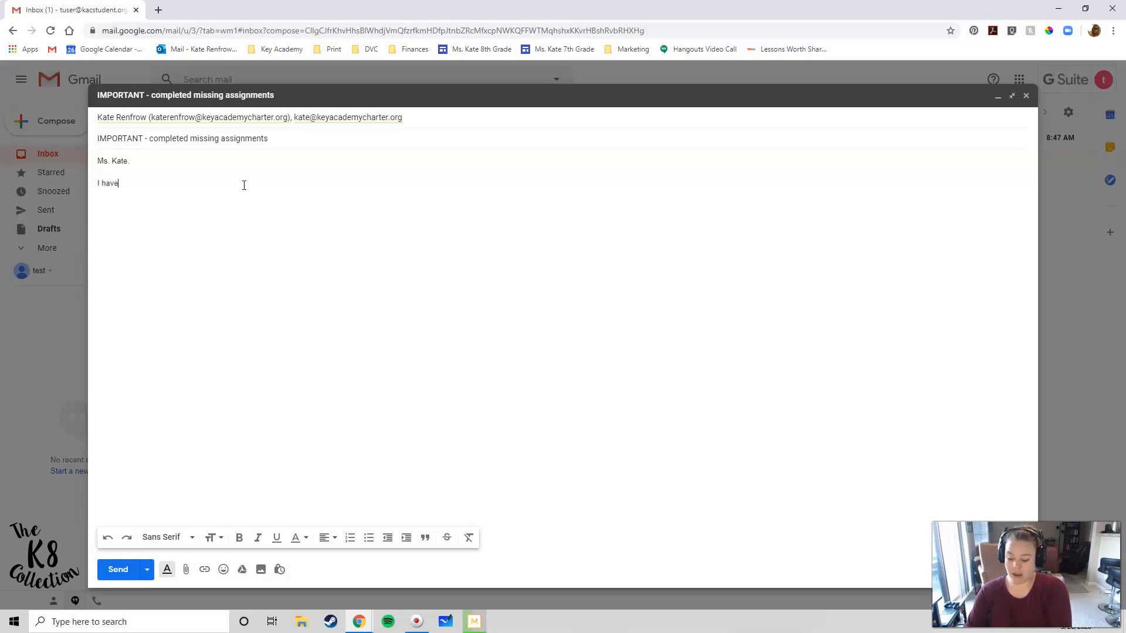
type(" completed the IXL 8th")
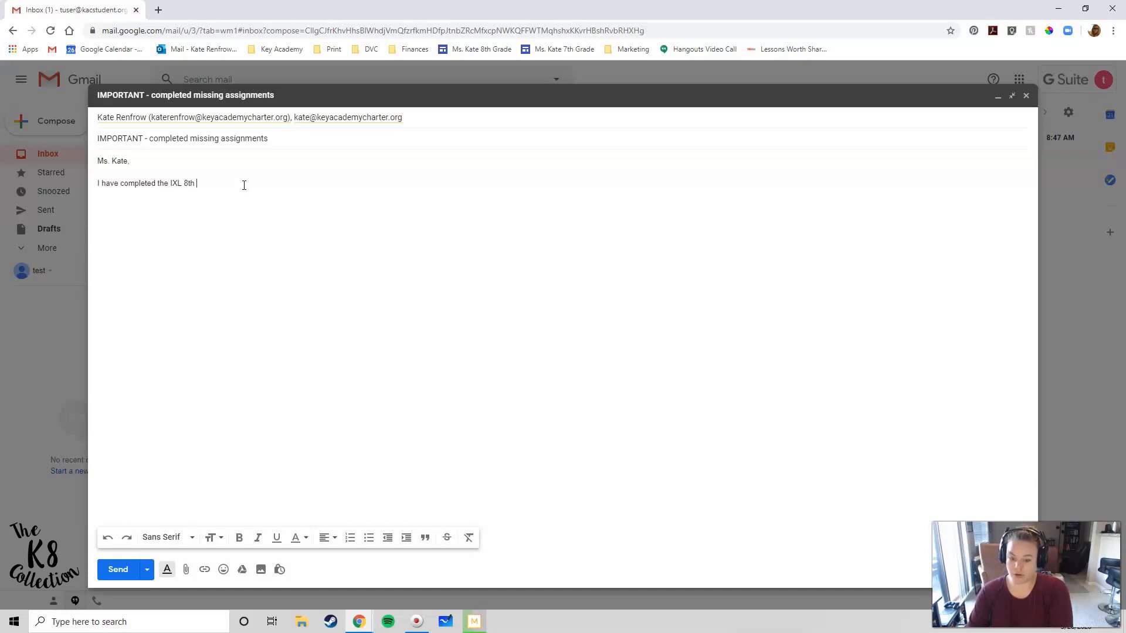
type(" t.5")
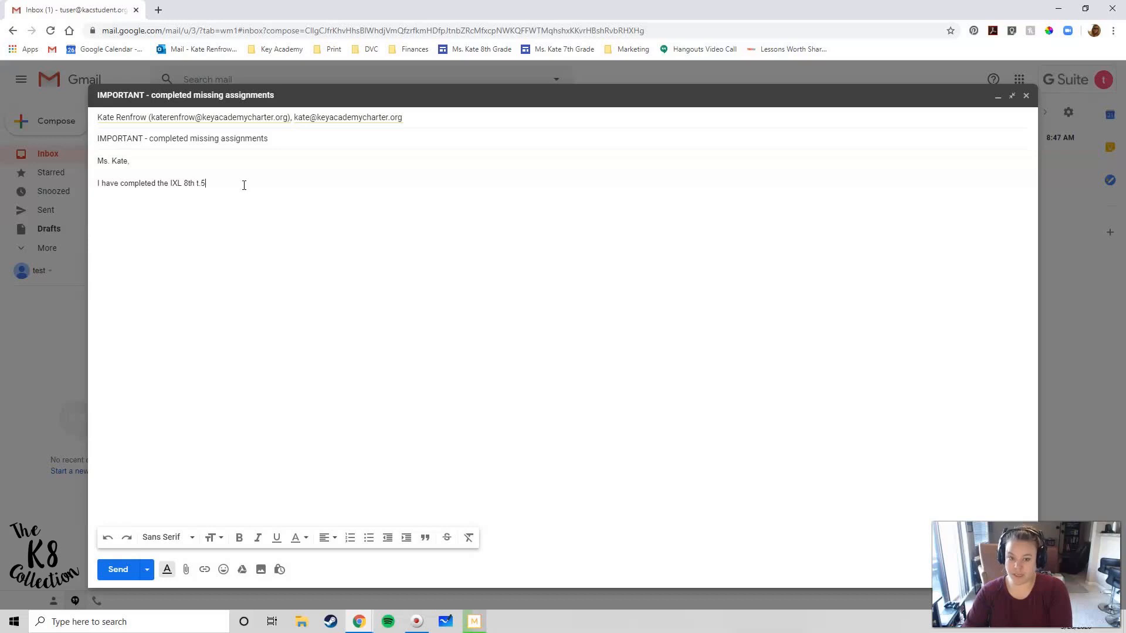
key("BackSpace")
type("T.5 assignment")
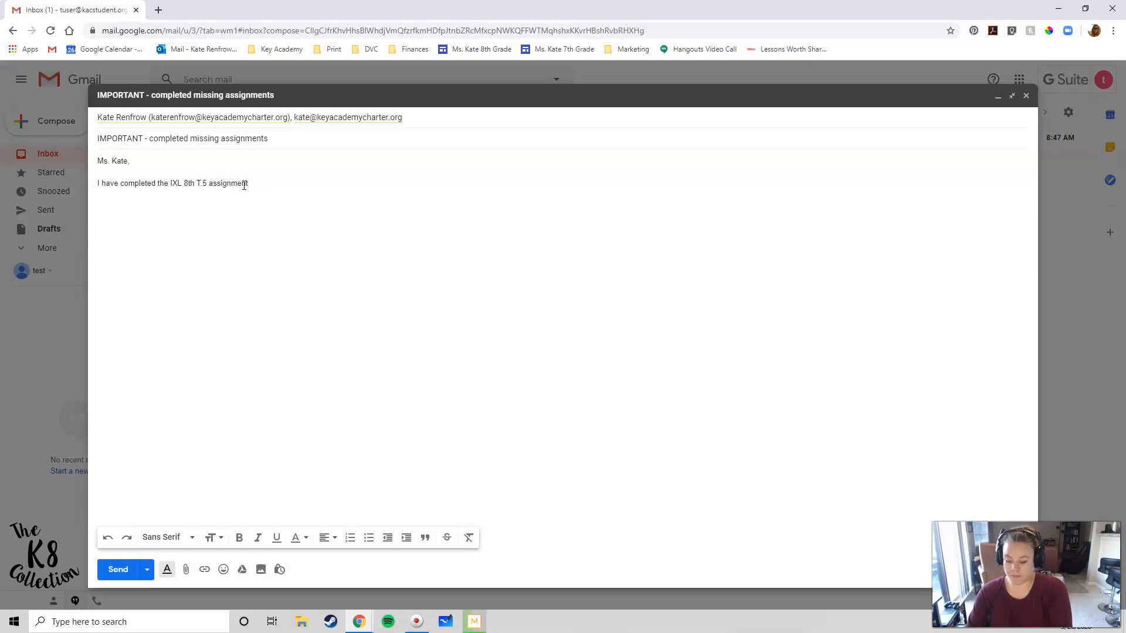
type(". Can you please grade ")
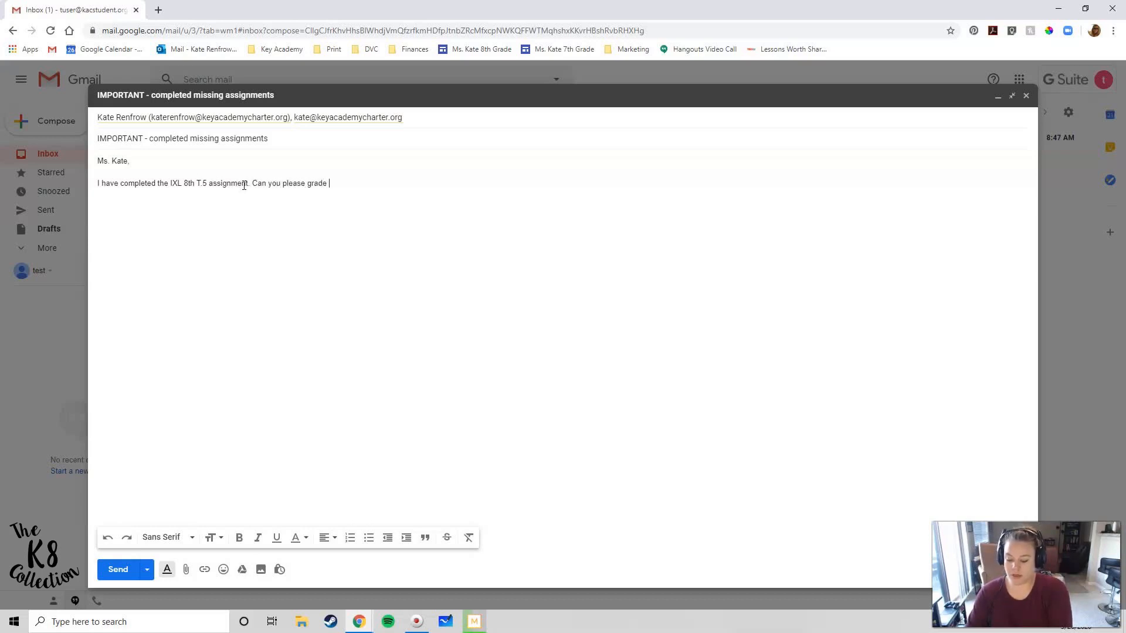
type("it as soon")
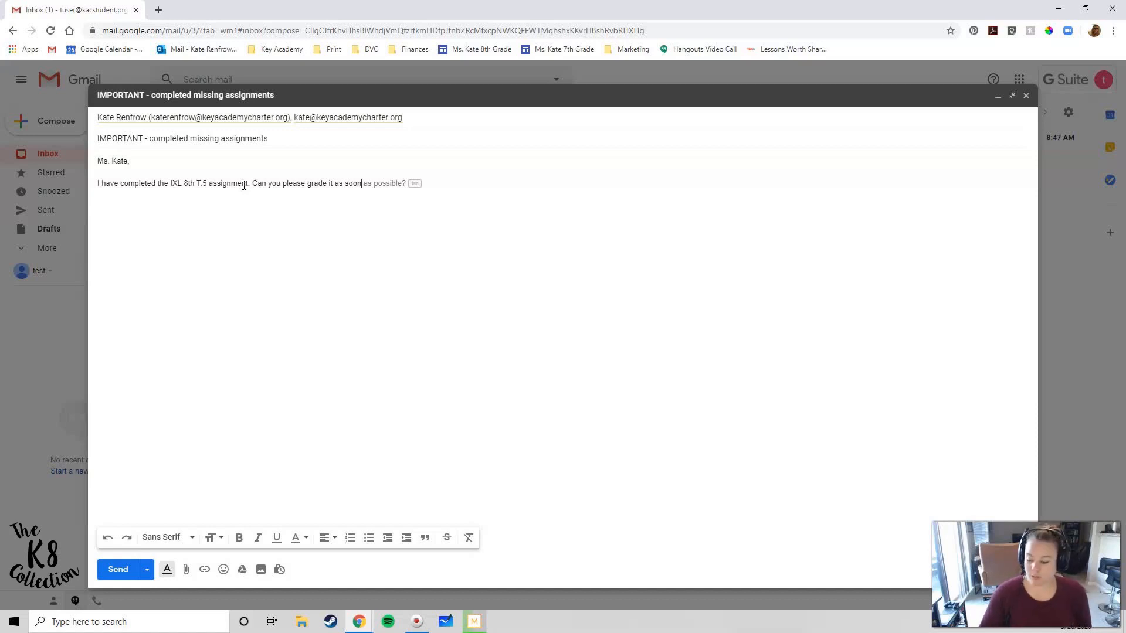
key("Tab")
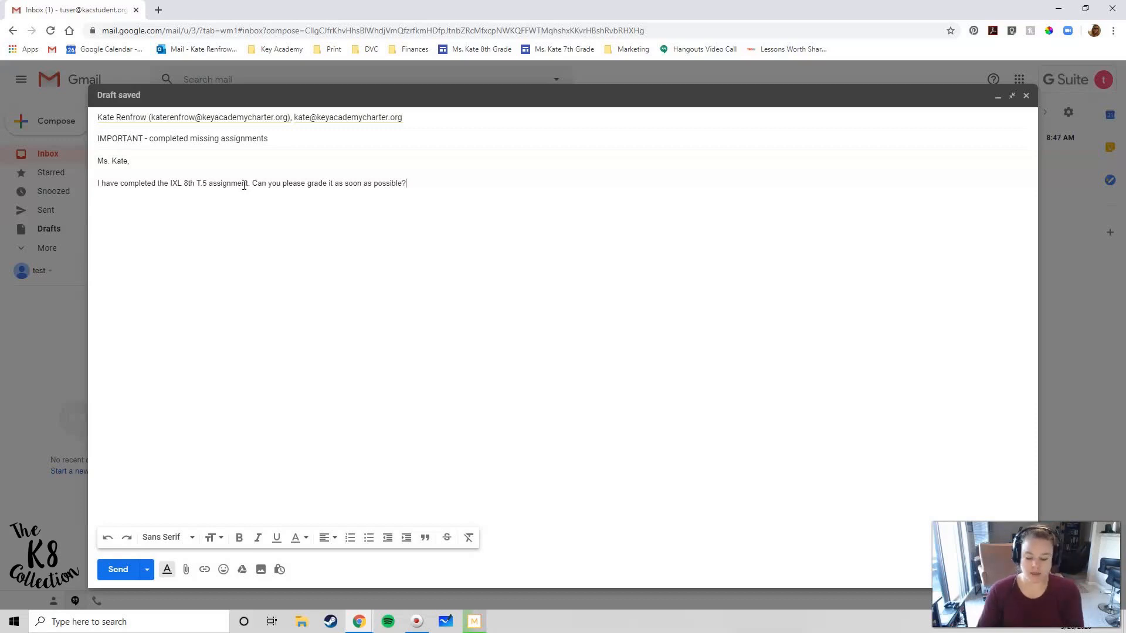
key("Return")
key("Return")
type("Tha")
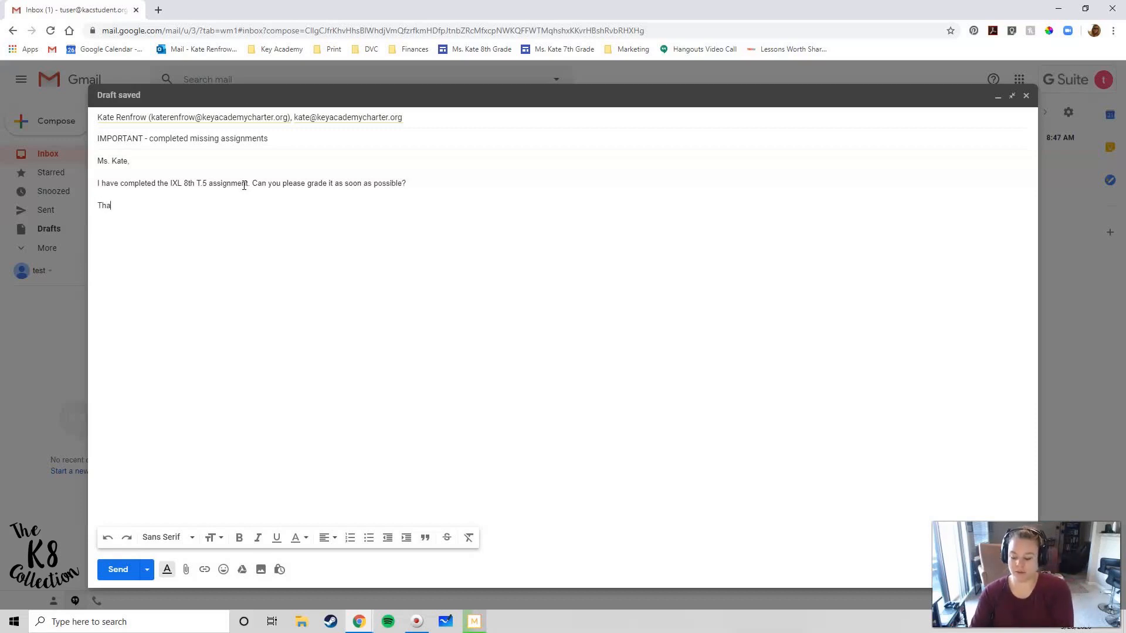
type("nks,")
key("Return")
type("Kate")
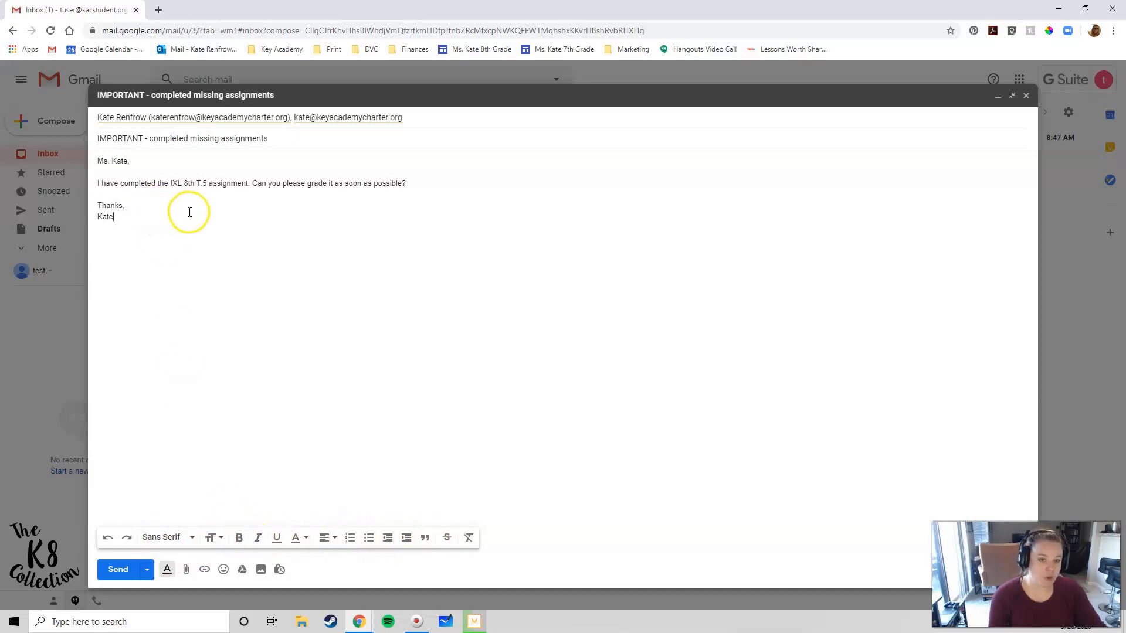
Send the email, check it in Sent mail, and return to the inbox
left_click(124, 576)
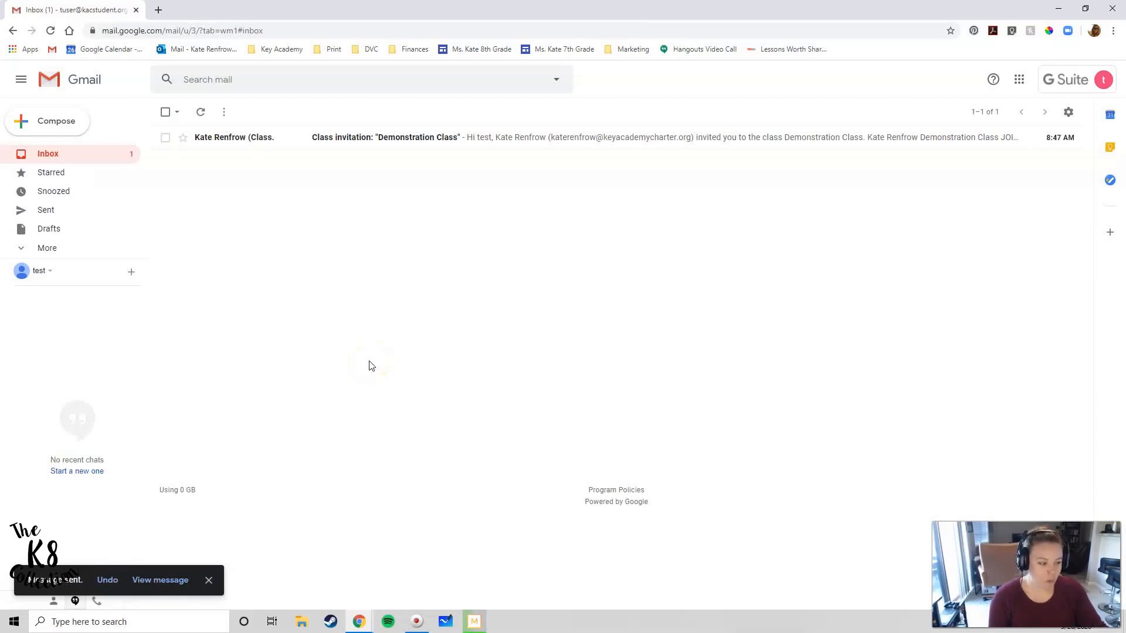
left_click(48, 211)
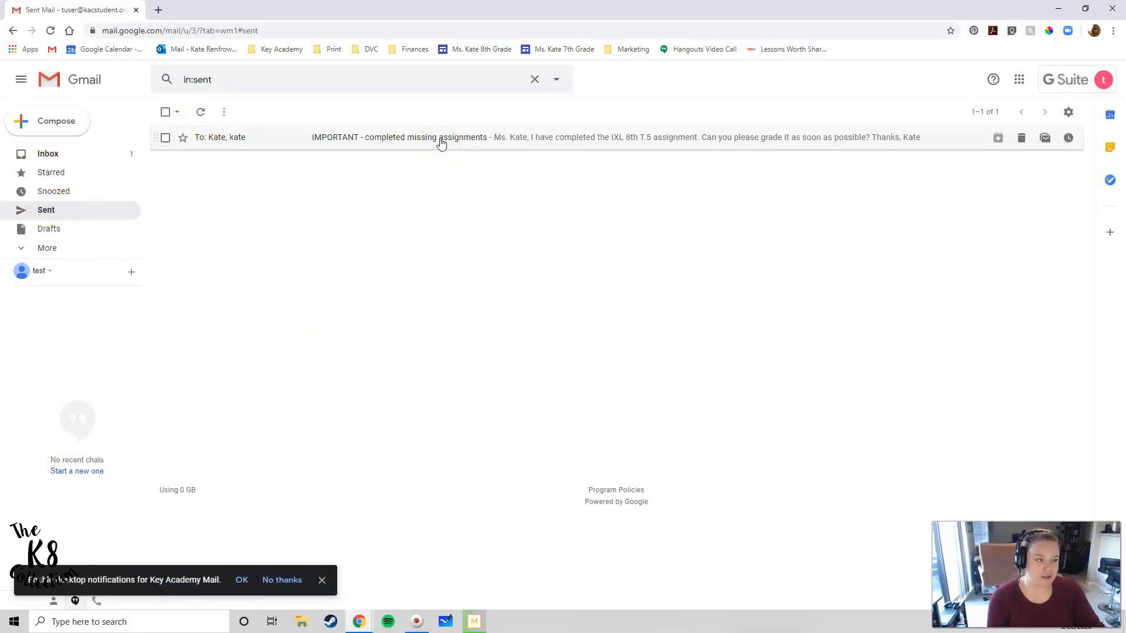
left_click(417, 204)
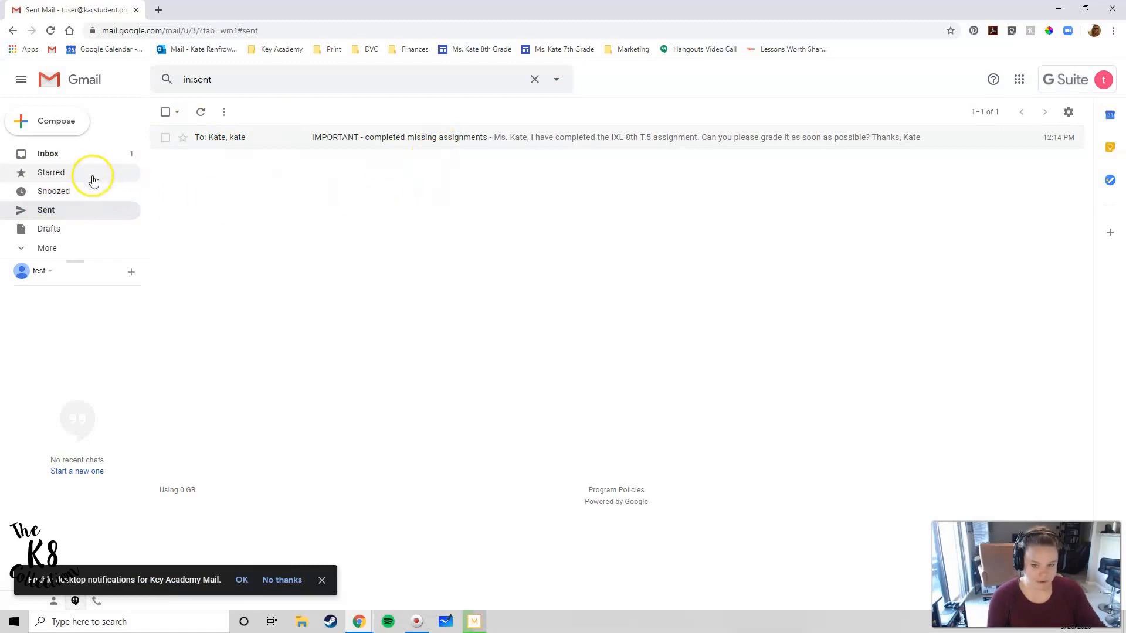
left_click(49, 153)
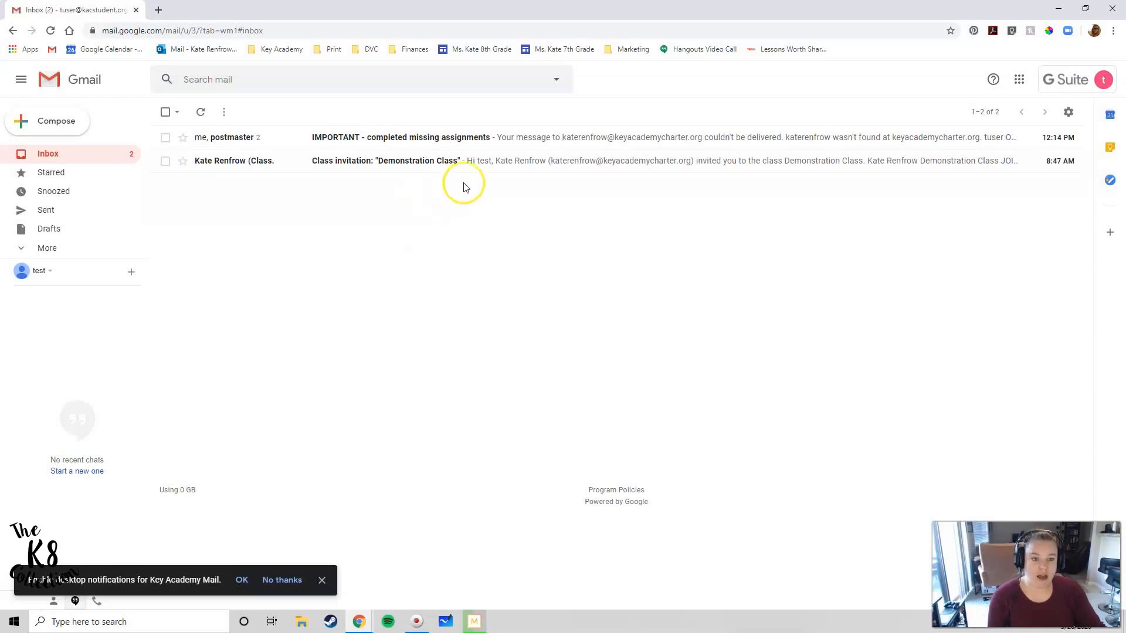
Open the bounced assignments conversation and scroll through the undeliverable notice
left_click(484, 142)
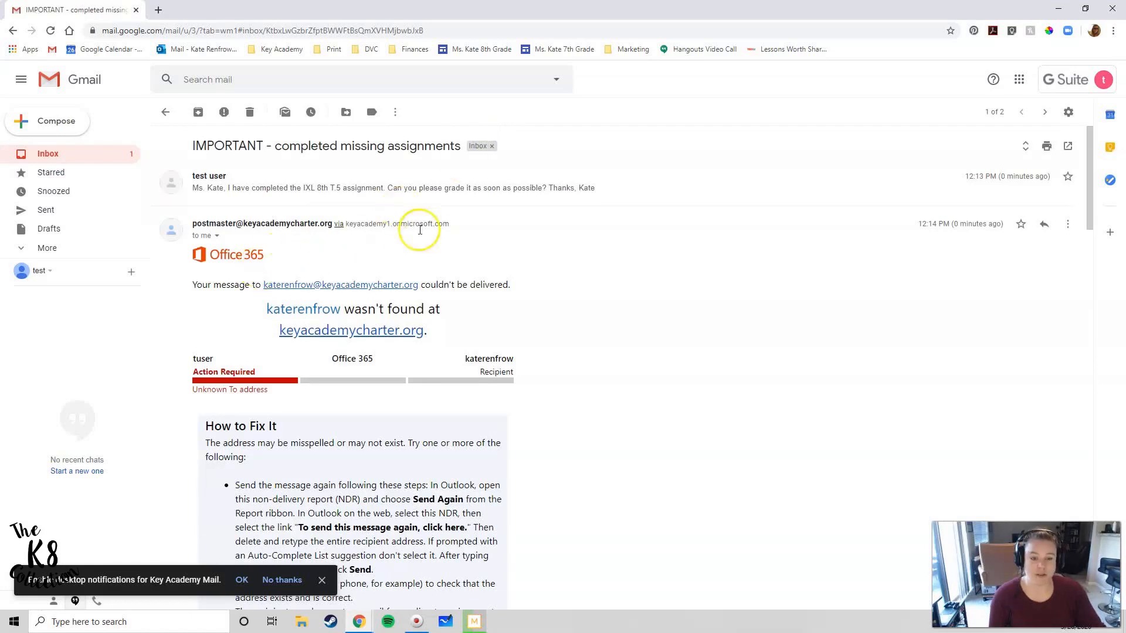
scroll(518, 276, "down", 2)
scroll(433, 255, "down", 1)
scroll(439, 260, "up", 3)
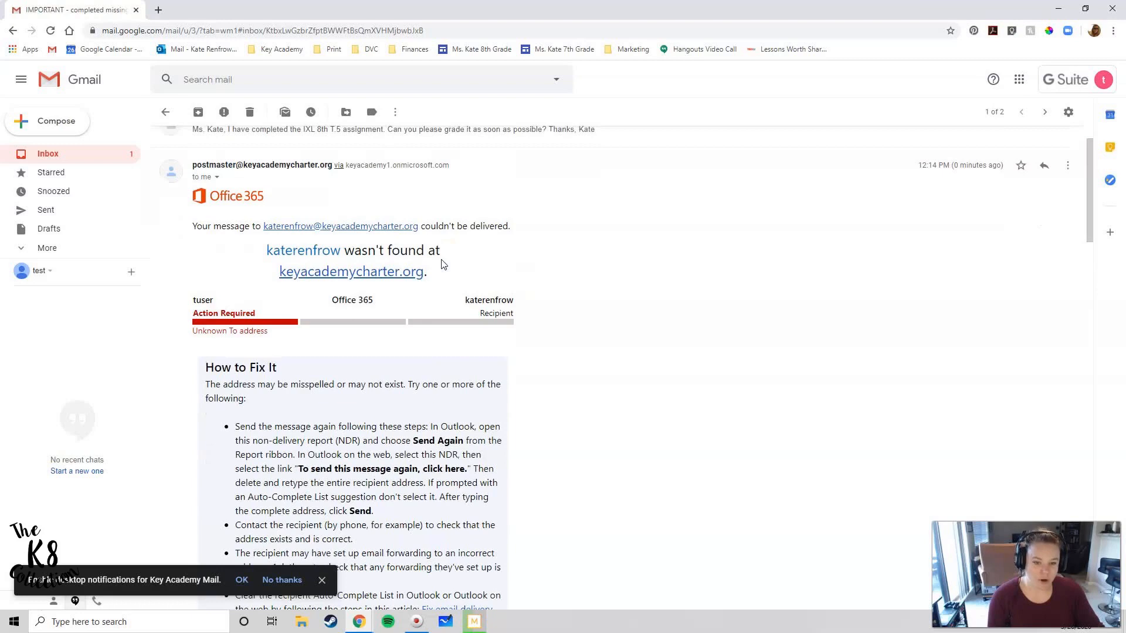
scroll(444, 265, "up", 1)
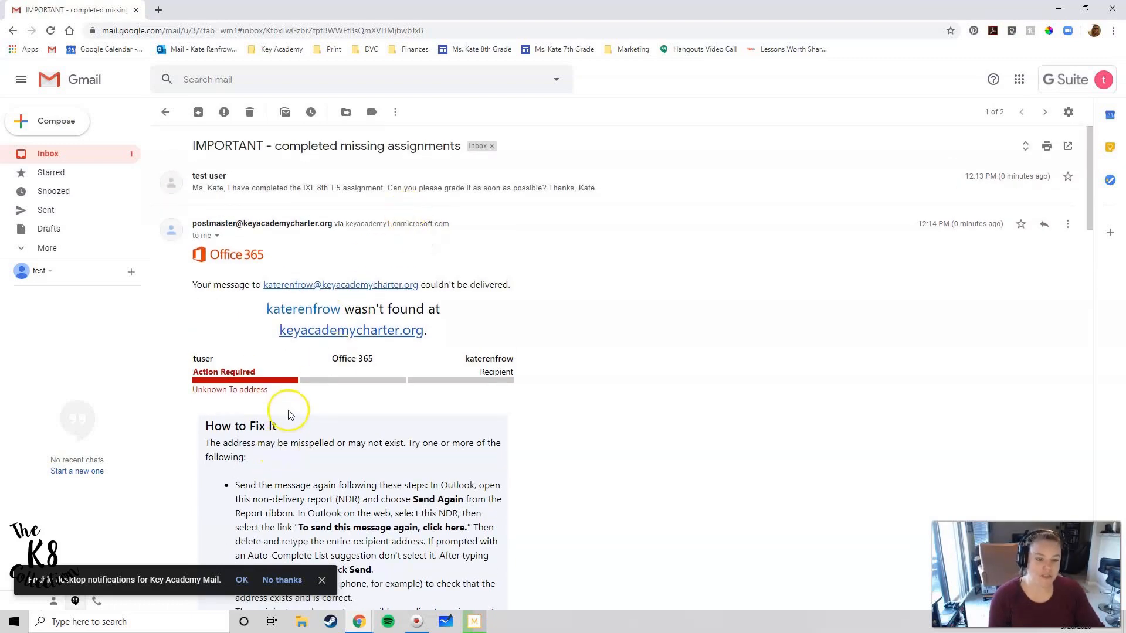
Review the conversation from Sent, then reopen it from the inbox and delete it
left_click(54, 211)
left_click(387, 137)
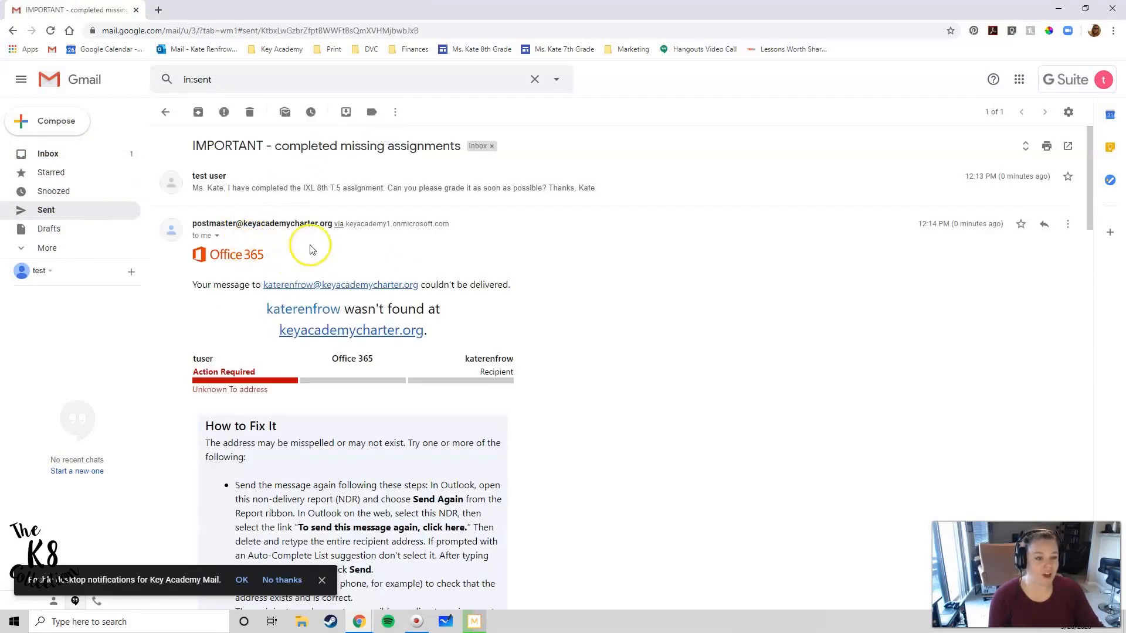
left_click(58, 153)
left_click(223, 140)
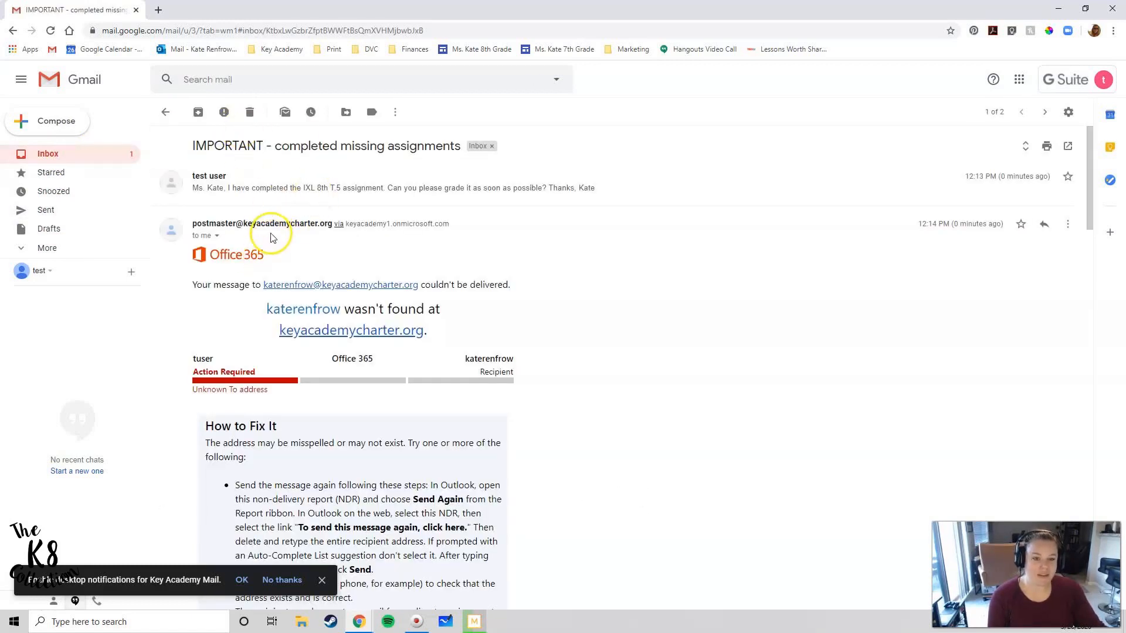
left_click(250, 113)
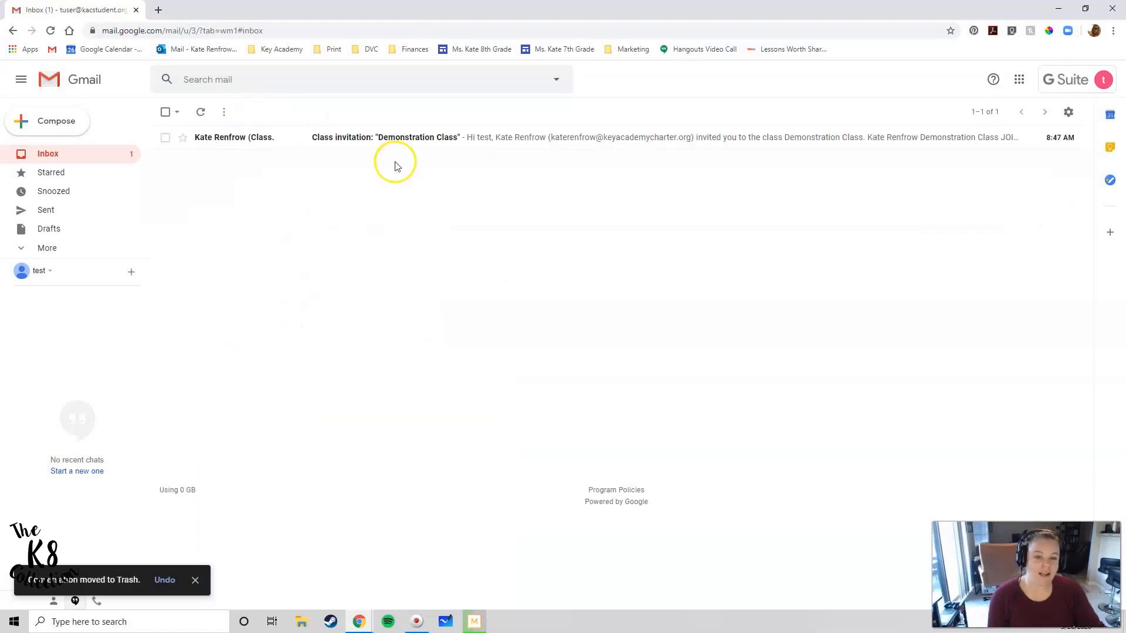